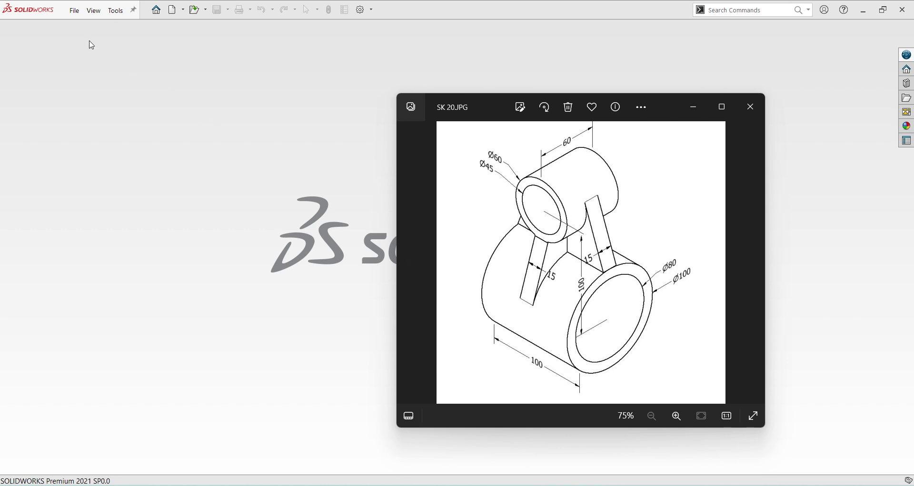
Step: Create a new part document and set its unit system to MMGS (millimeter, gram, second)
click(75, 15)
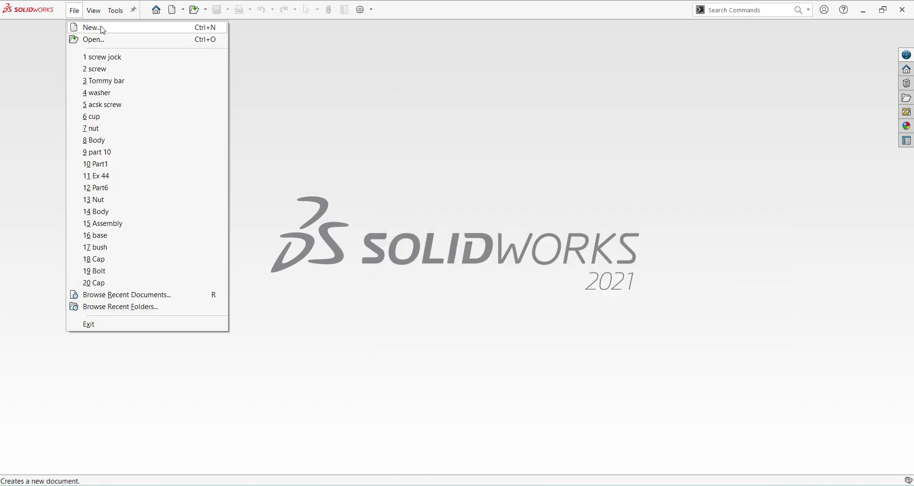
click(99, 28)
click(385, 372)
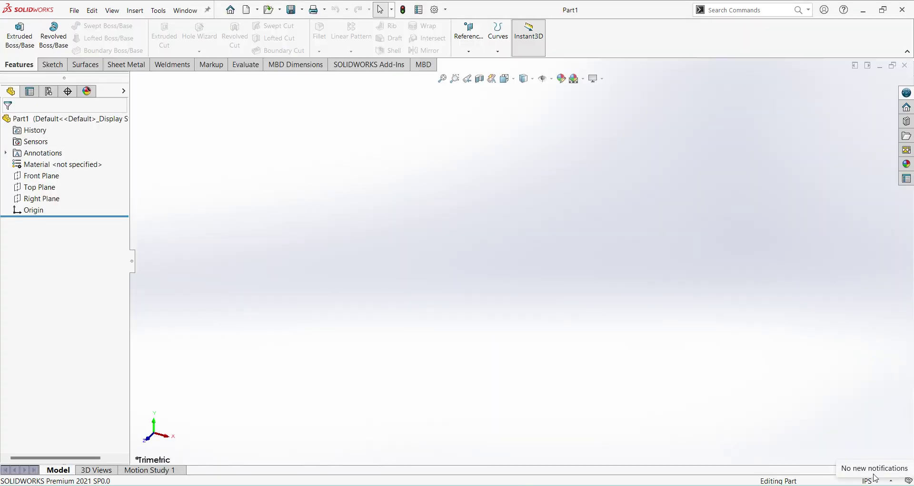
click(881, 482)
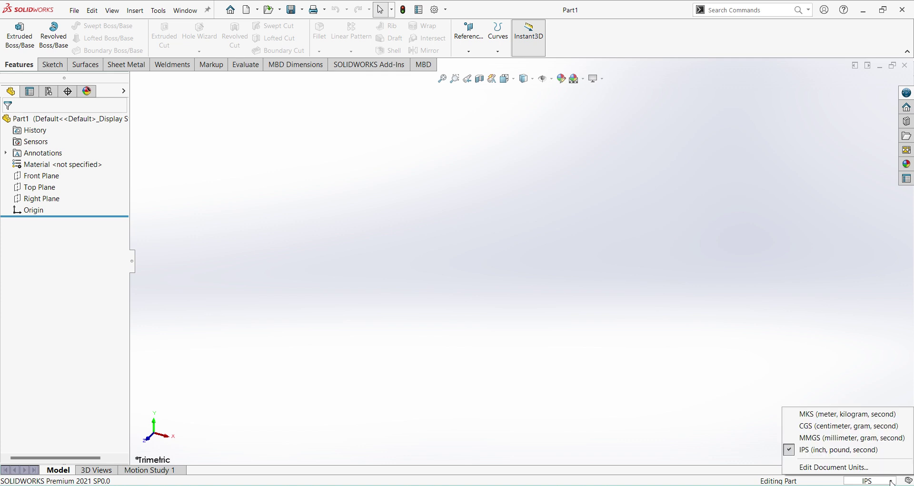
click(855, 439)
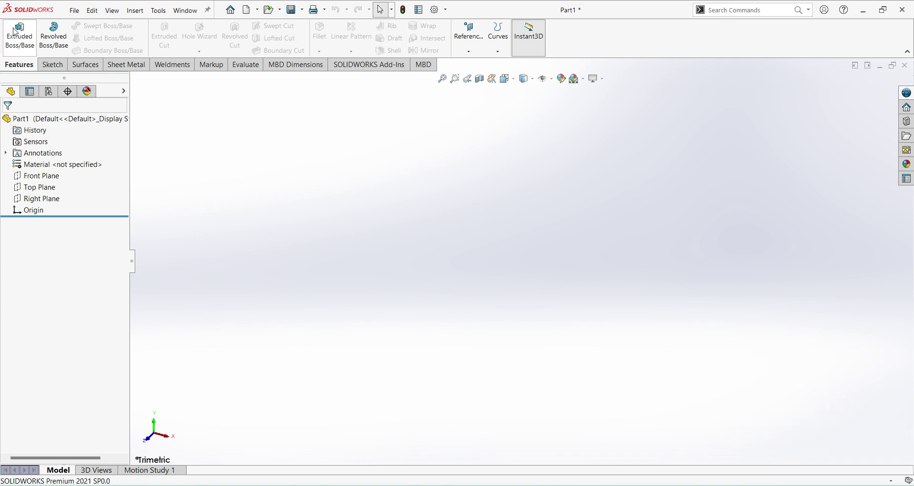
Step: Start an extruded boss on the Right Plane and sketch two concentric circles at the origin, about 52 mm and 23 mm in diameter
click(19, 36)
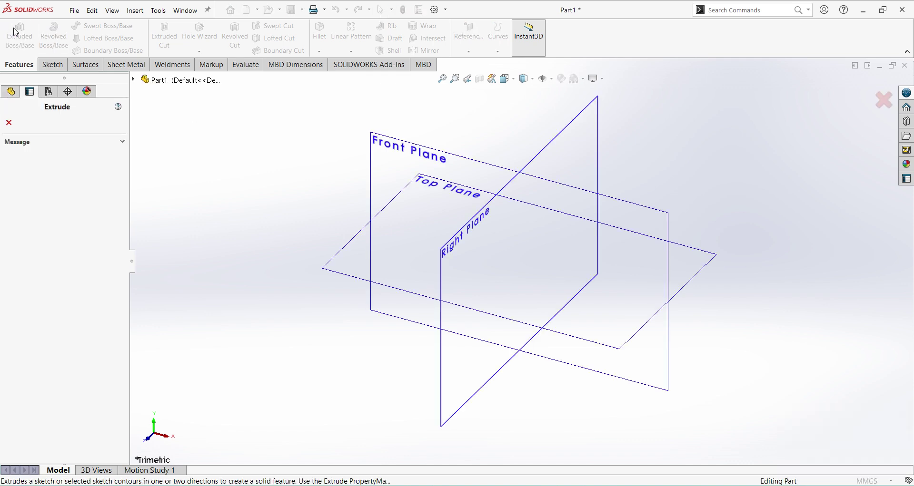
click(450, 257)
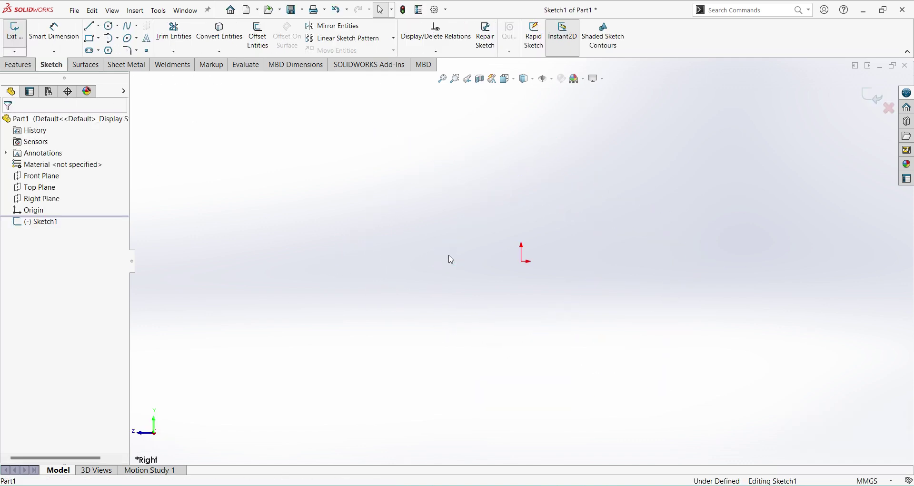
click(111, 27)
click(523, 261)
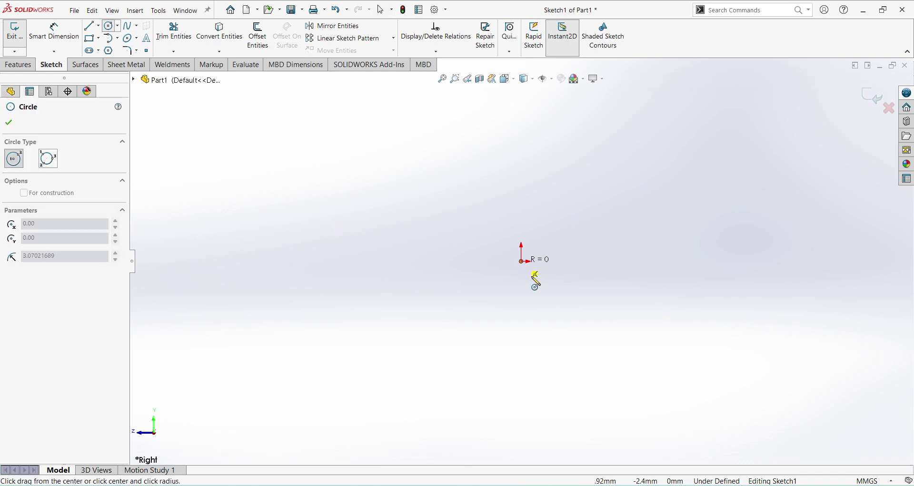
click(561, 321)
click(522, 261)
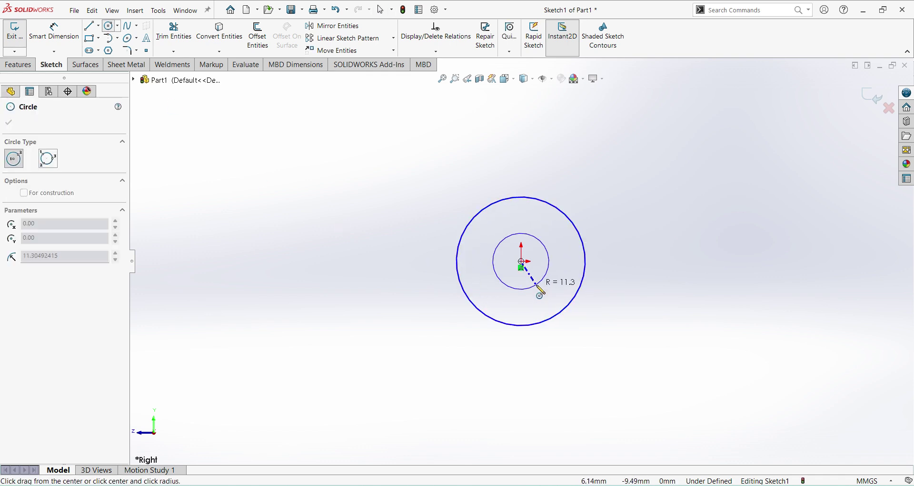
click(540, 290)
Step: Dimension the outer circle's diameter as 100 mm and the inner circle's diameter as 80 mm
right_click(687, 302)
click(696, 279)
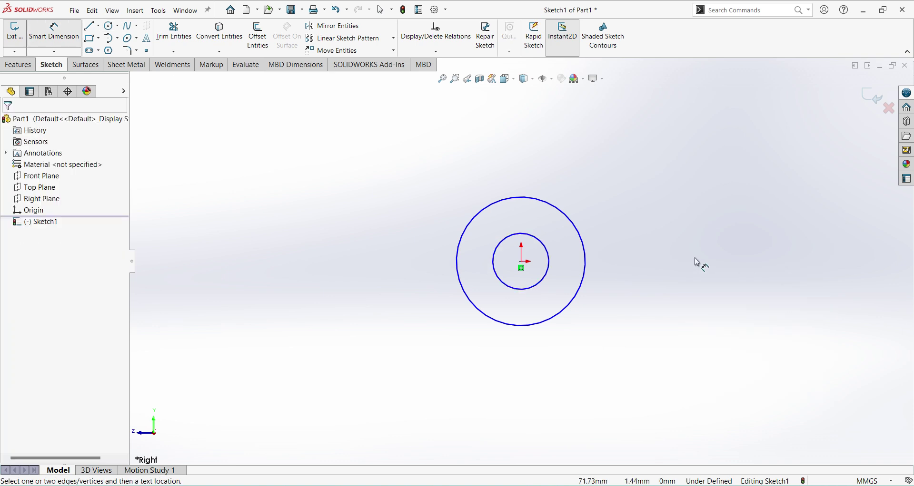
click(585, 244)
click(636, 244)
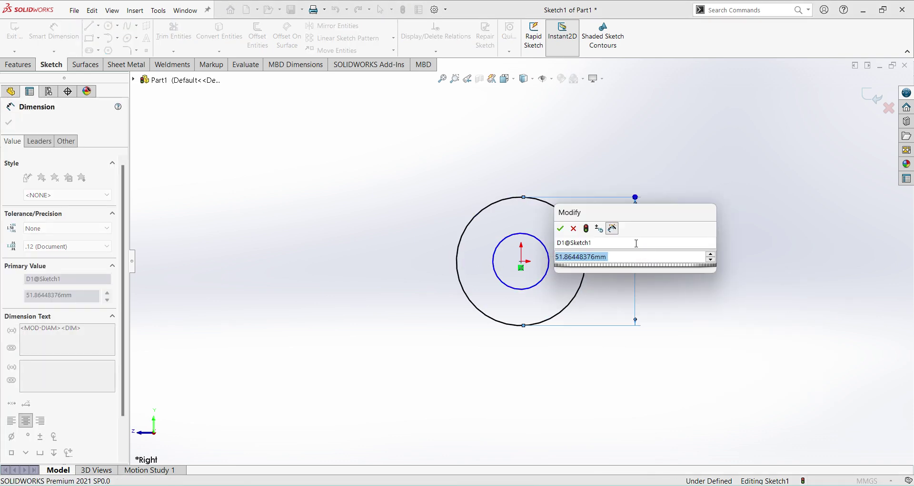
text(100)
key(Return)
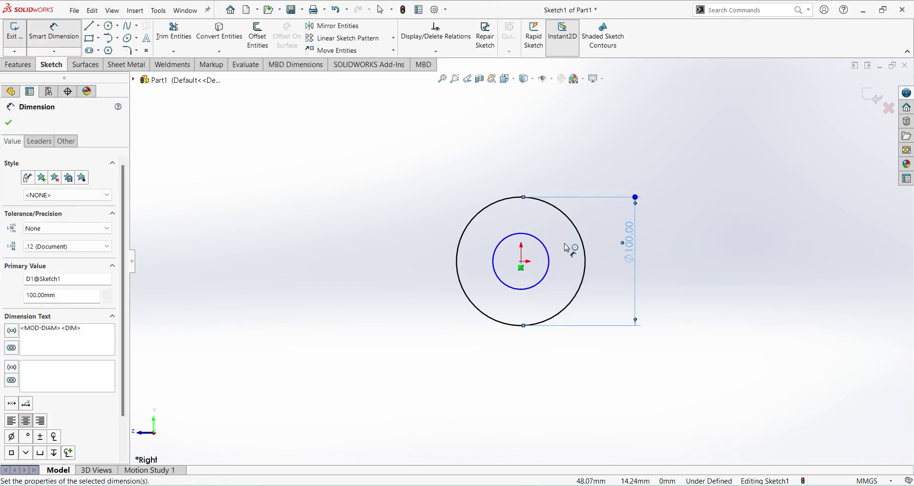
click(548, 248)
click(607, 251)
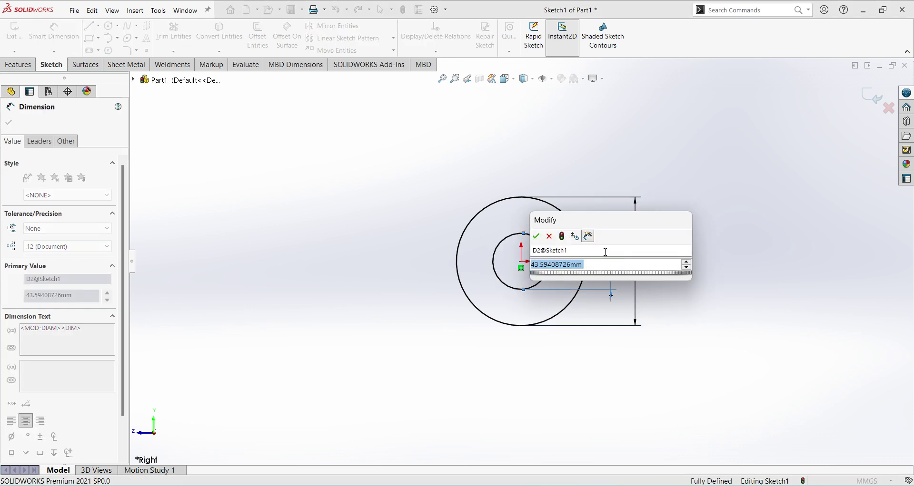
text(80)
key(Return)
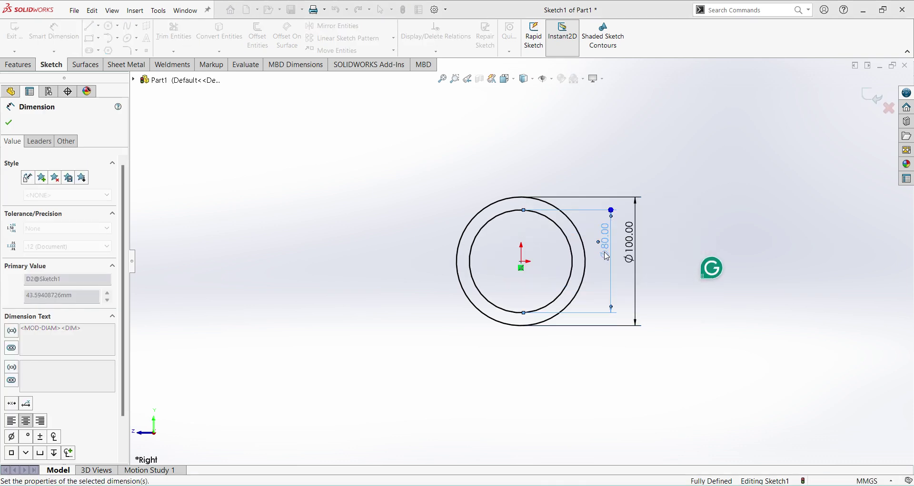
Step: Finish the ring sketch and extrude it as a Mid Plane boss with a depth of 100 mm
click(883, 104)
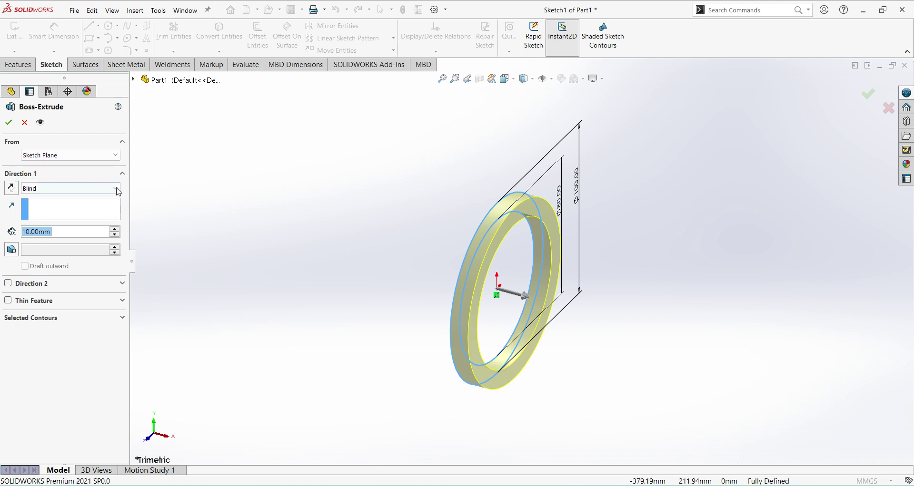
click(118, 189)
click(116, 241)
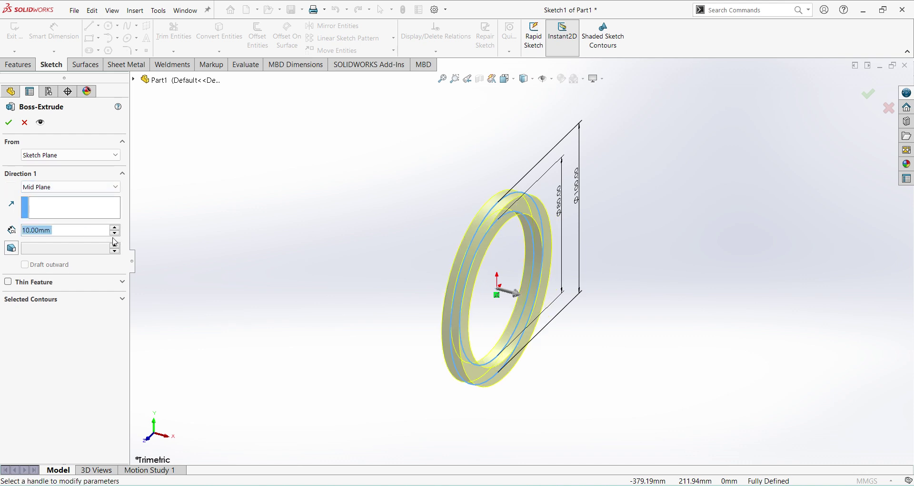
text(100)
key(Return)
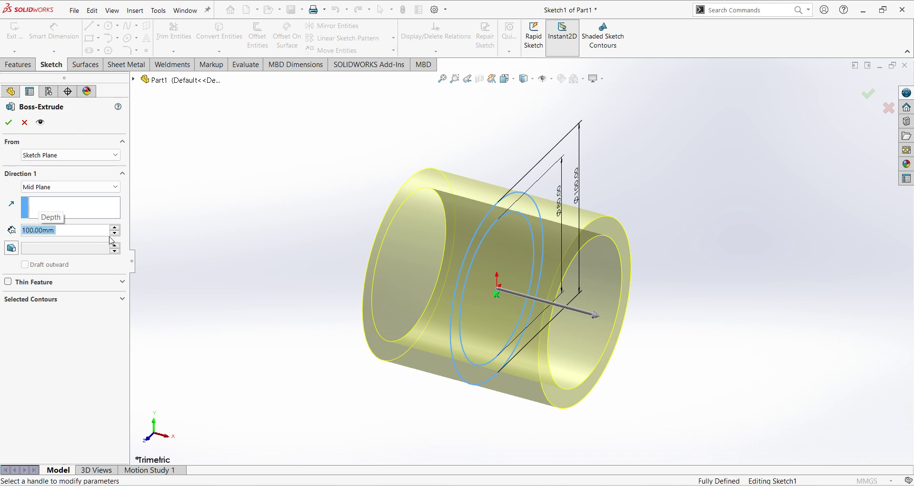
click(8, 123)
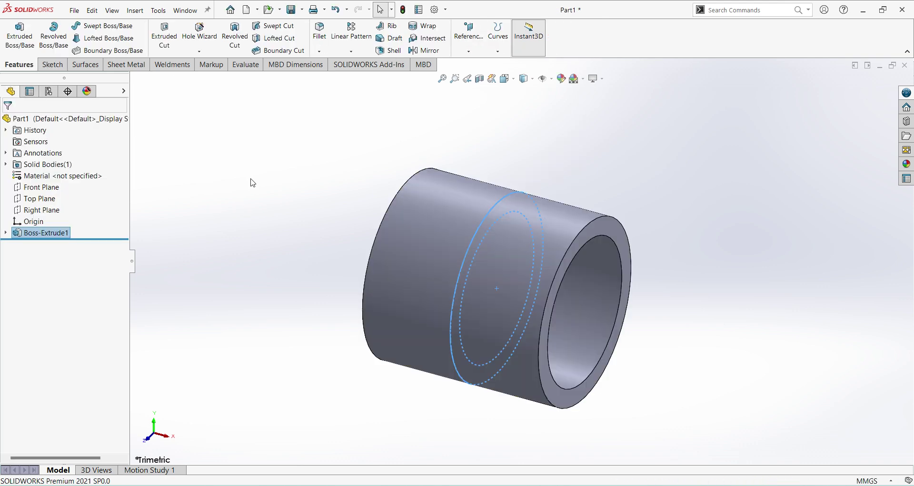
Step: View the tube in isometric orientation and consult the SK 20 reference drawing for the upper cylinder's dimensions
scroll(563, 305, up, 3)
scroll(604, 223, down, 1)
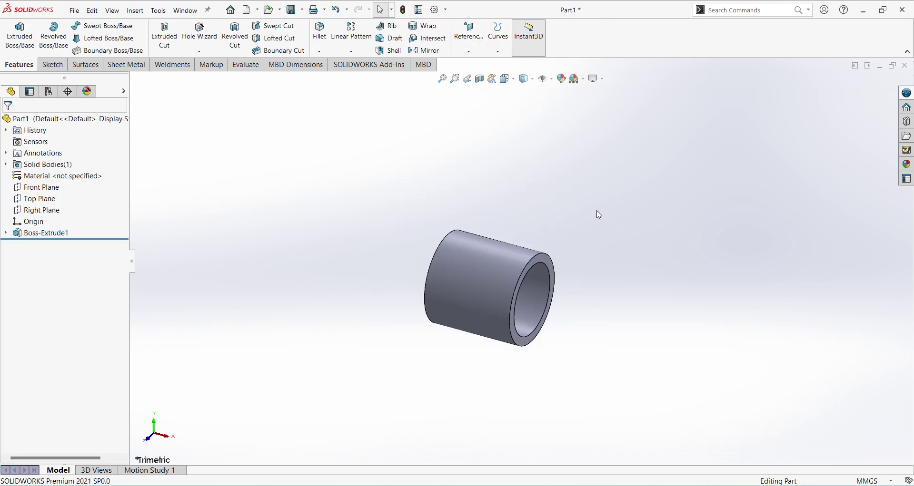
click(508, 79)
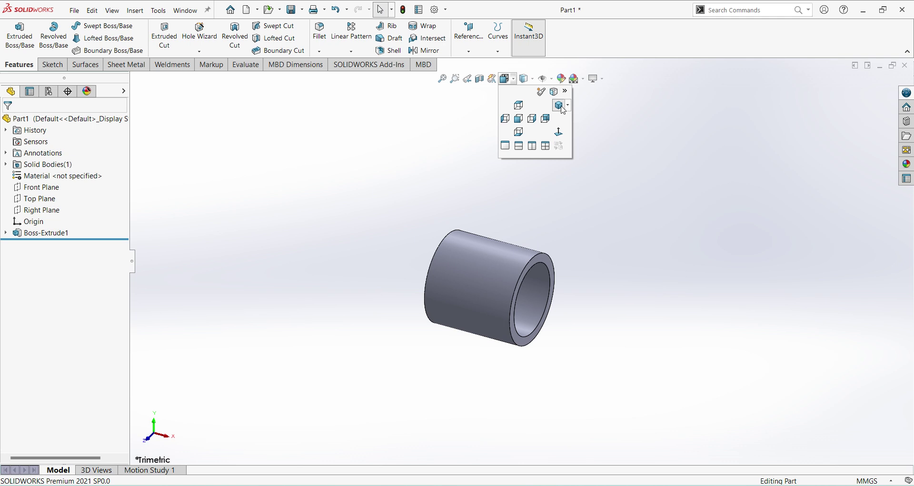
click(567, 106)
click(587, 115)
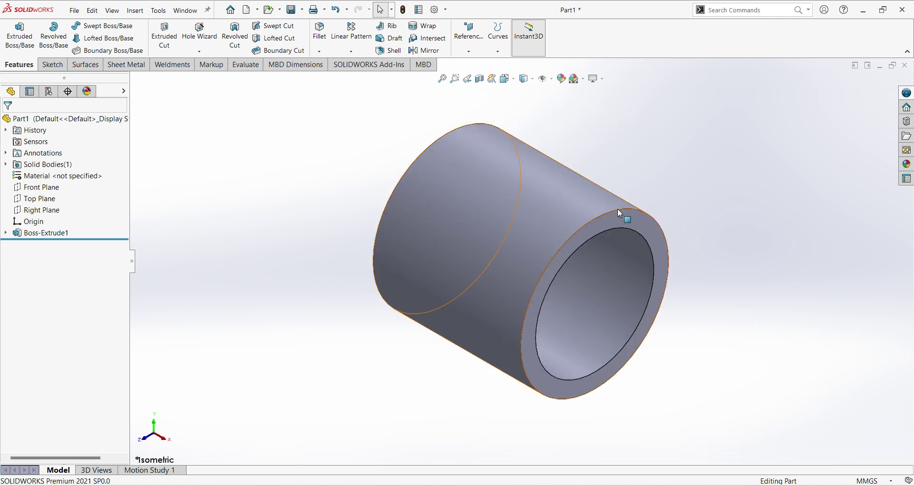
key(alt+Tab)
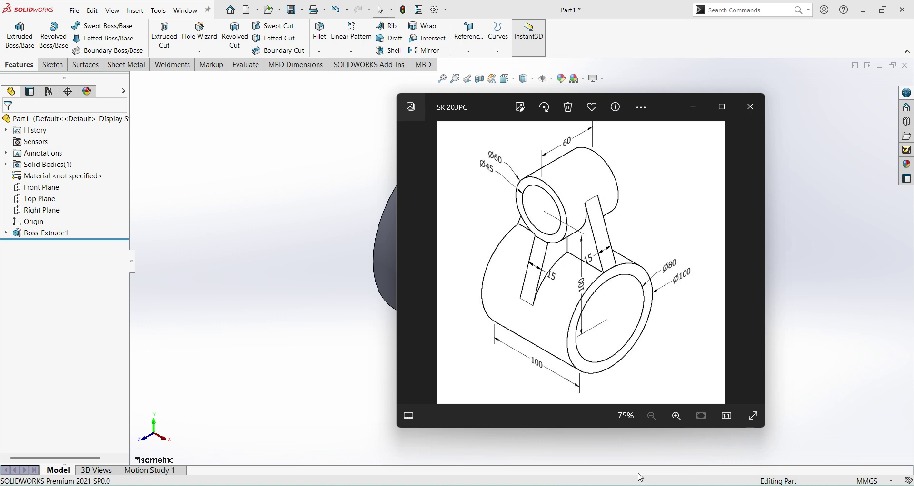
key(alt+Tab)
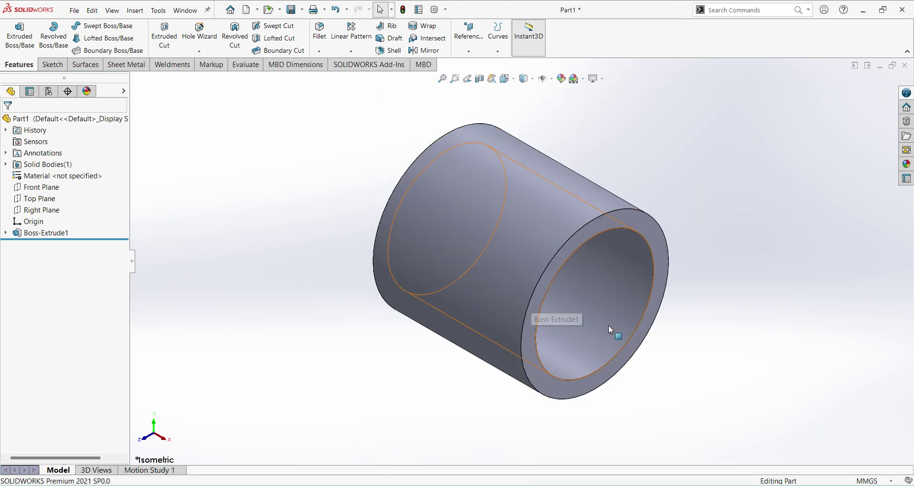
Step: Sketch two concentric circles on the Front Plane, about 81 mm and 49 mm in diameter, centred about 125 mm directly above the origin
click(38, 187)
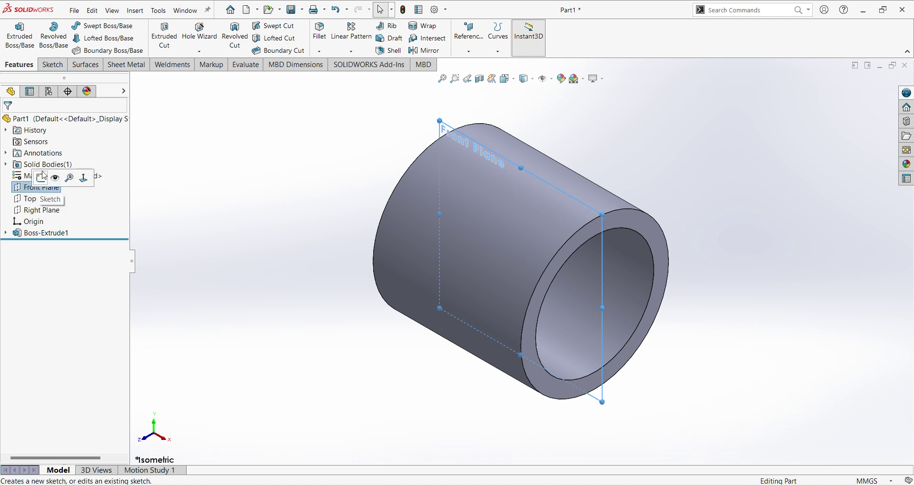
click(40, 179)
click(76, 233)
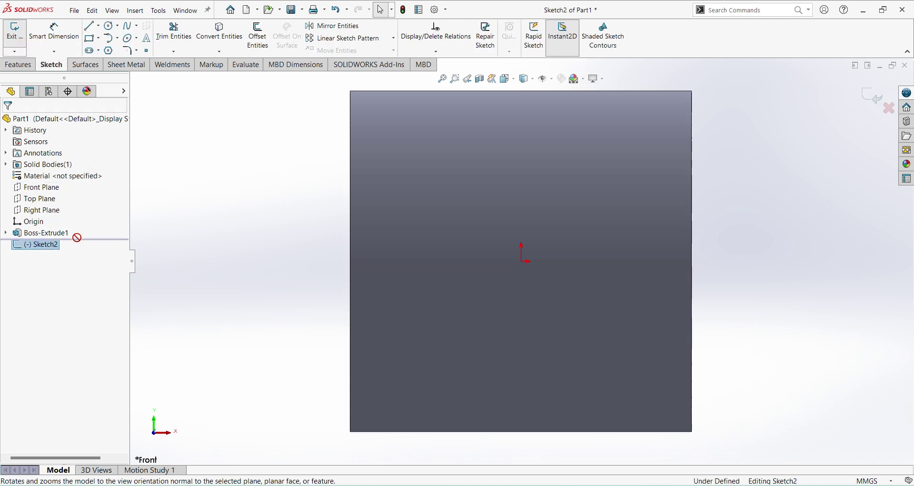
scroll(574, 142, down, 3)
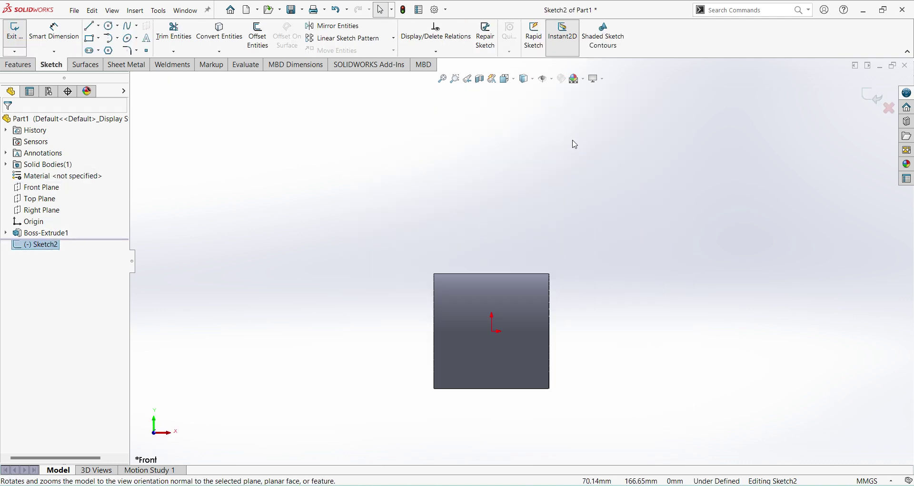
click(109, 26)
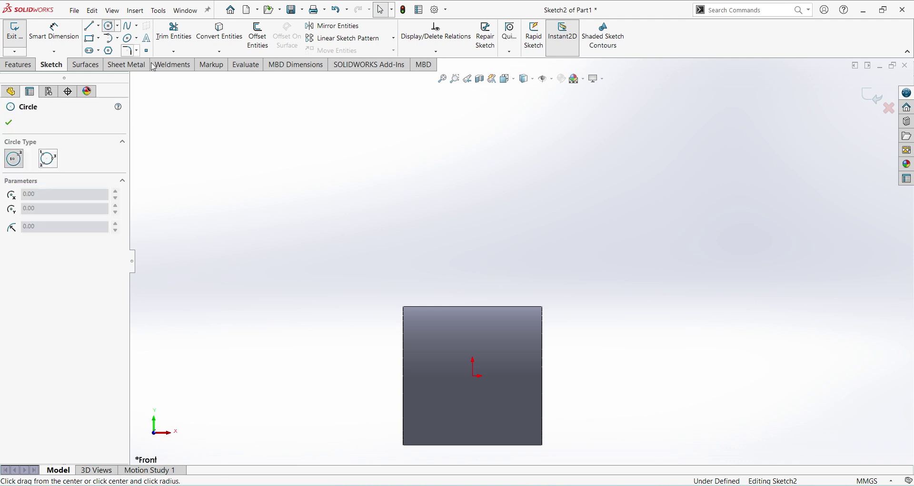
click(473, 203)
click(507, 246)
click(474, 203)
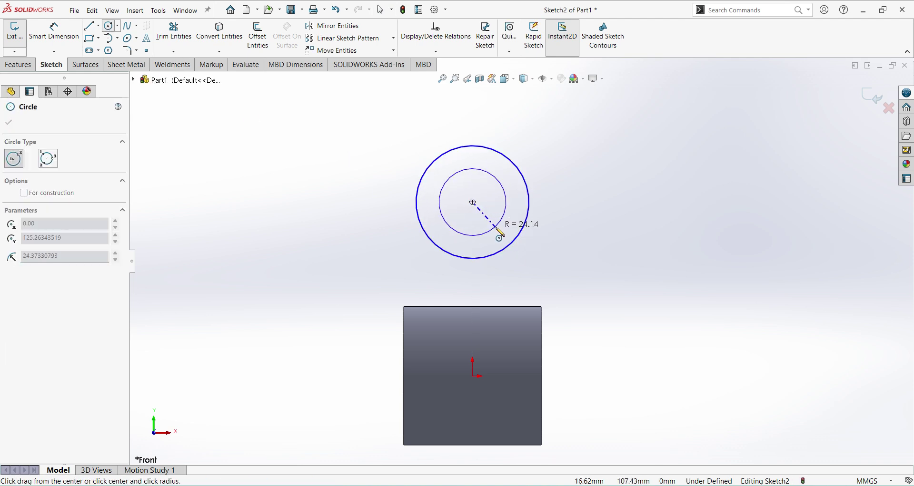
click(496, 228)
Step: Dimension the upper circles with diameters of 60 mm for the outer and 45 mm for the inner
right_click(592, 229)
click(685, 207)
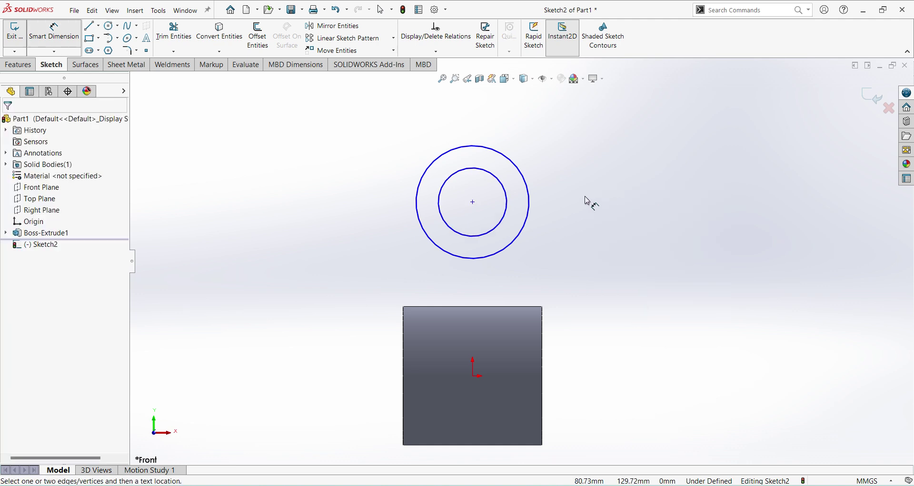
click(530, 191)
click(615, 169)
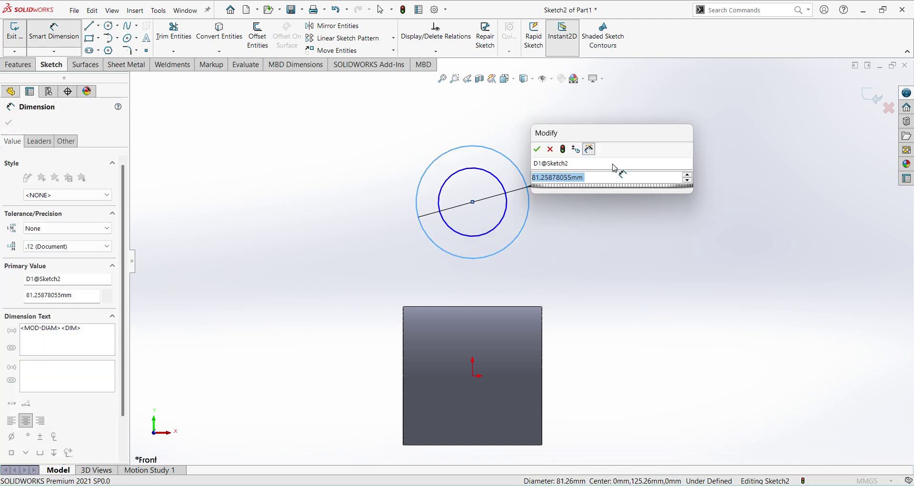
text(60)
key(Return)
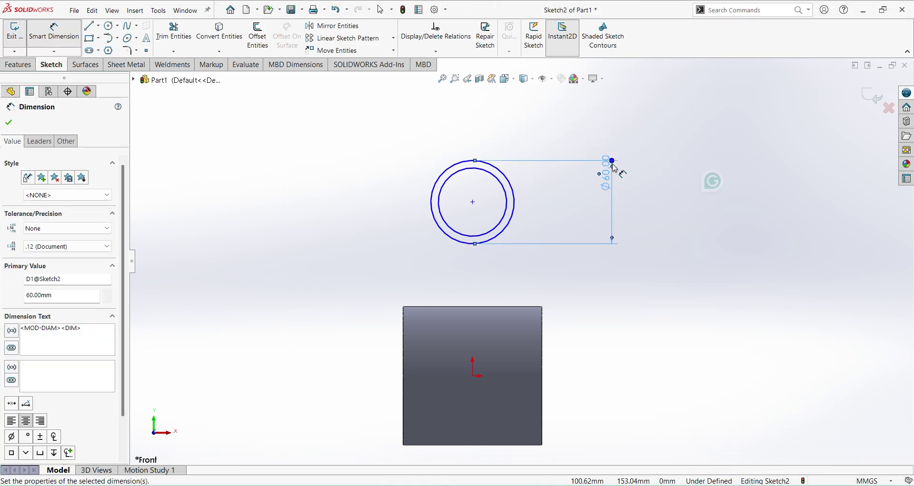
click(506, 195)
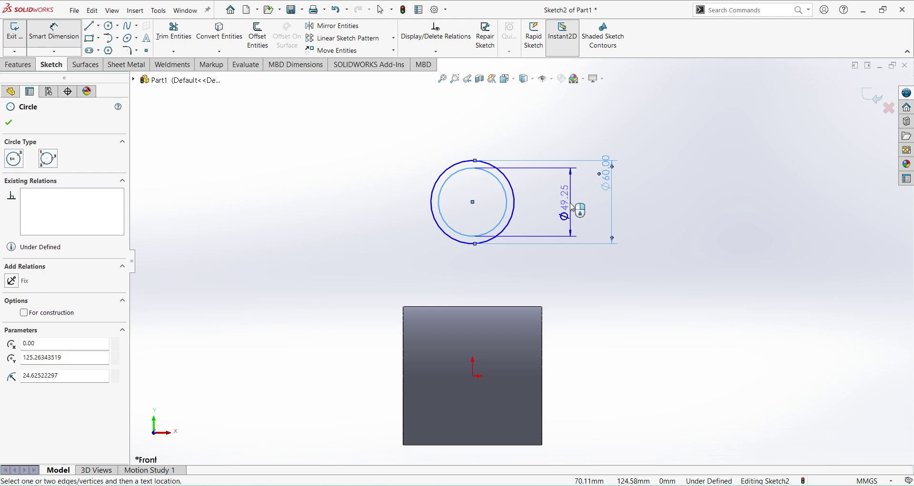
click(569, 200)
text(45)
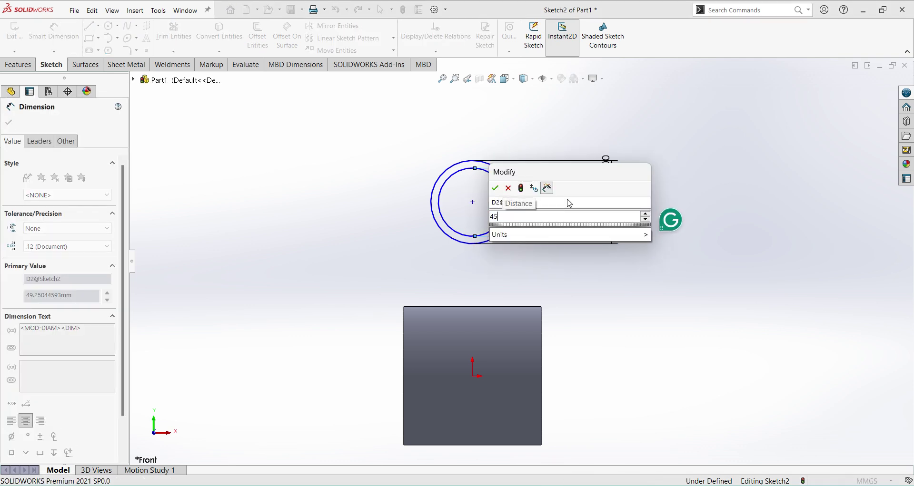
key(Return)
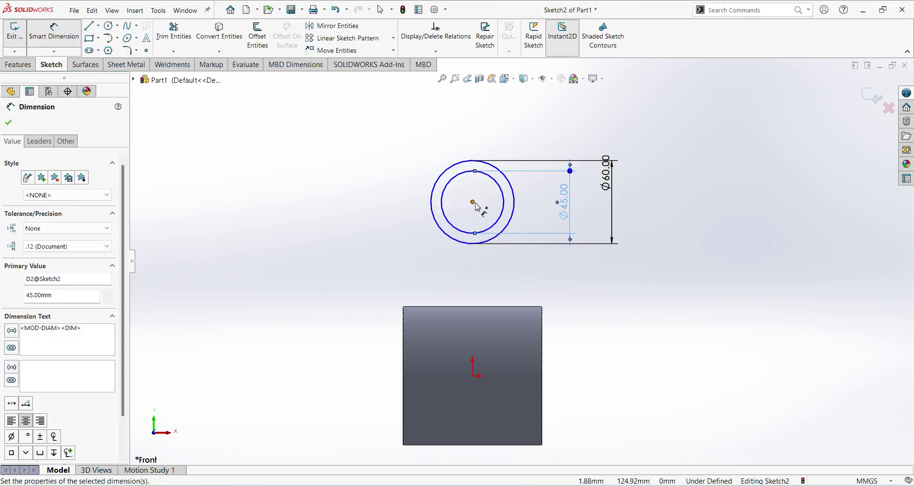
Step: Dimension the distance between the concentric circles' centre and the origin as 100 mm
click(474, 204)
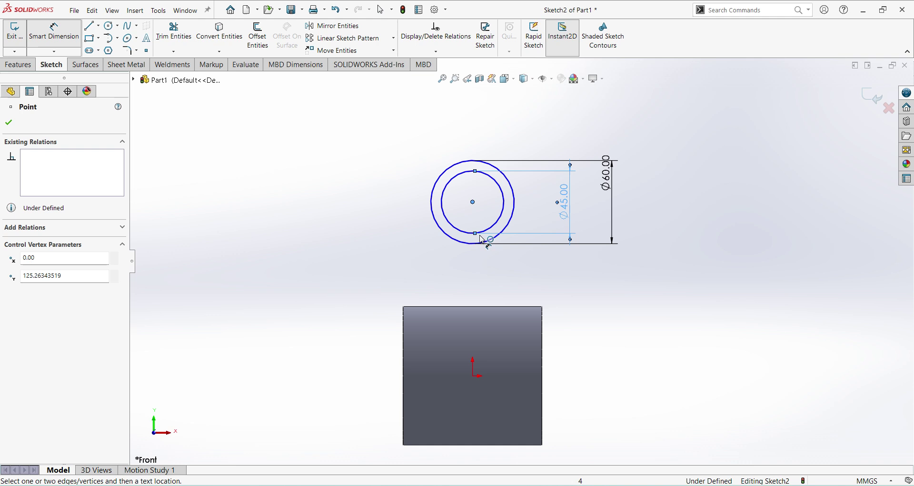
click(474, 376)
click(345, 312)
text(100)
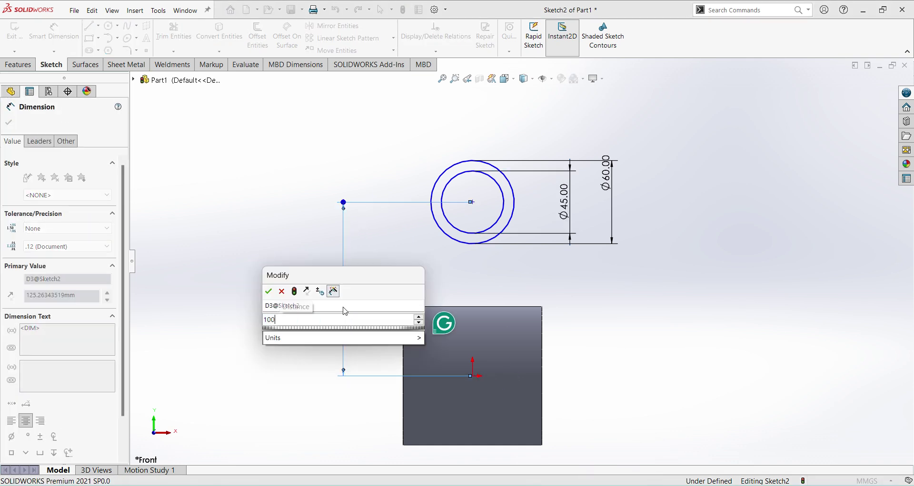
key(Return)
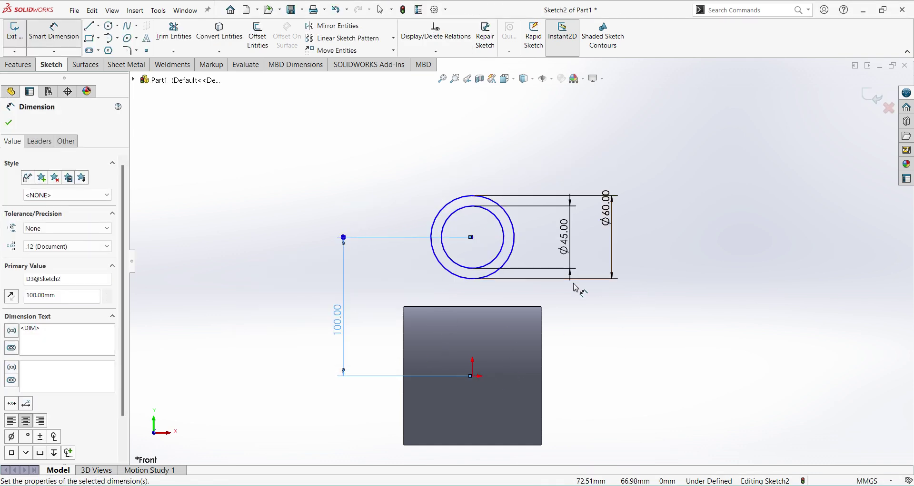
key(Escape)
Step: Add a Vertical relation between the circles' centre and the origin, and finish the sketch
click(473, 237)
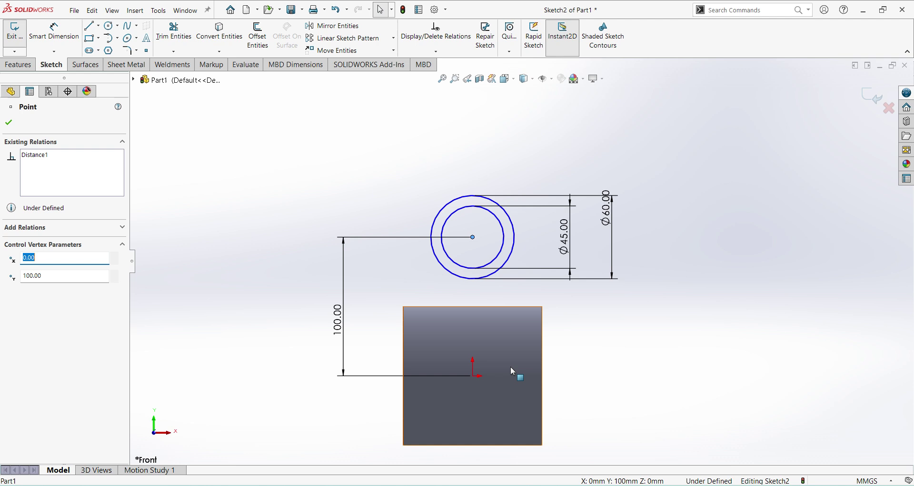
ctrl+click(473, 377)
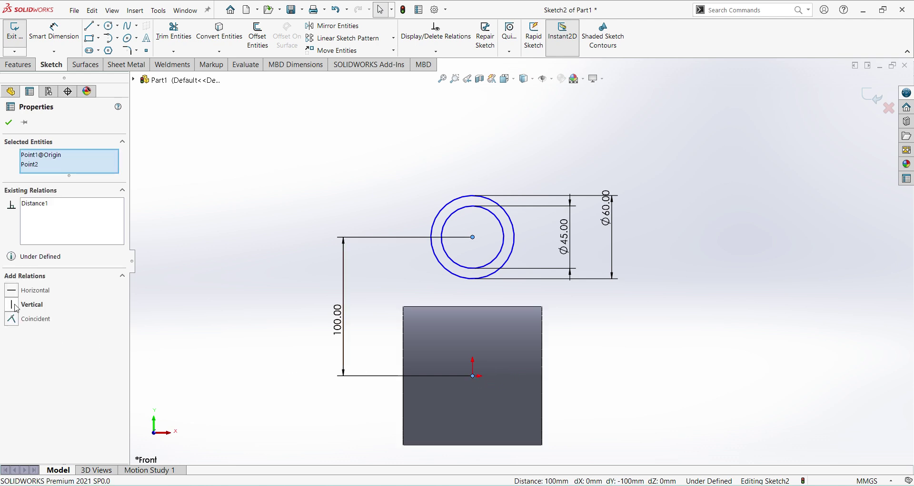
click(13, 305)
click(571, 341)
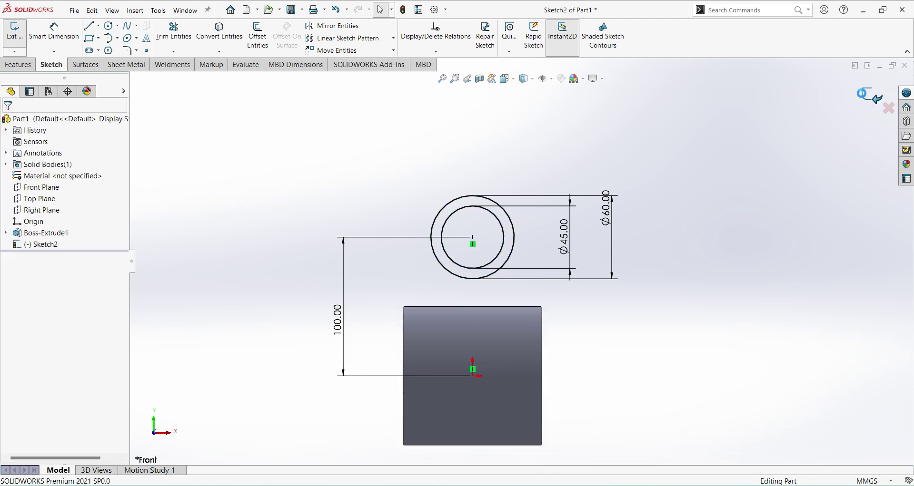
click(869, 94)
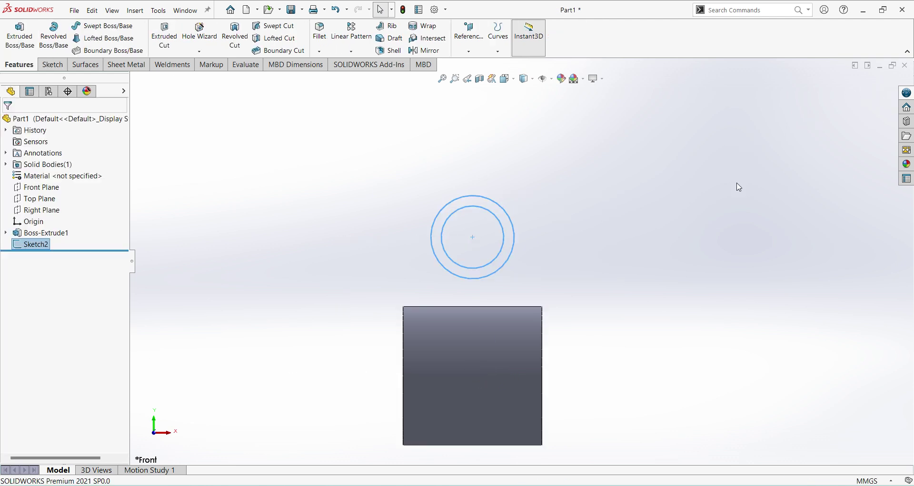
Step: Extrude the upper ring sketch as a Mid Plane boss with a depth of 60 mm
click(19, 38)
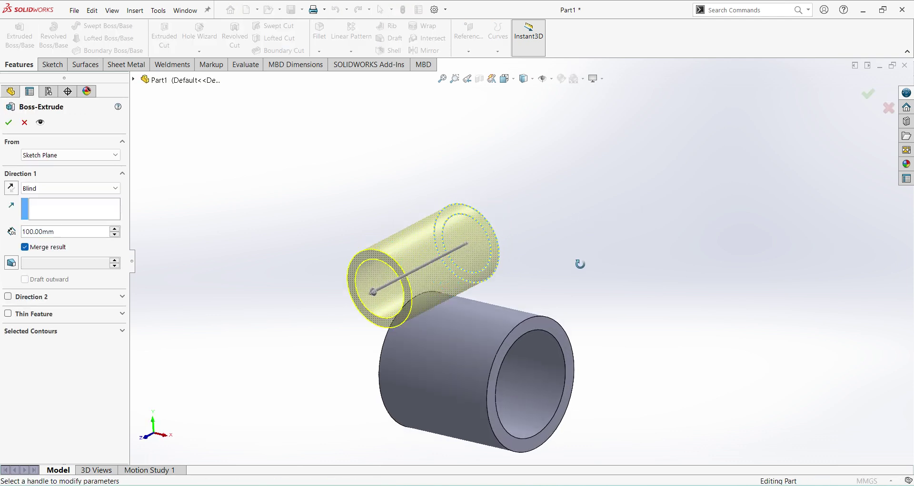
click(95, 188)
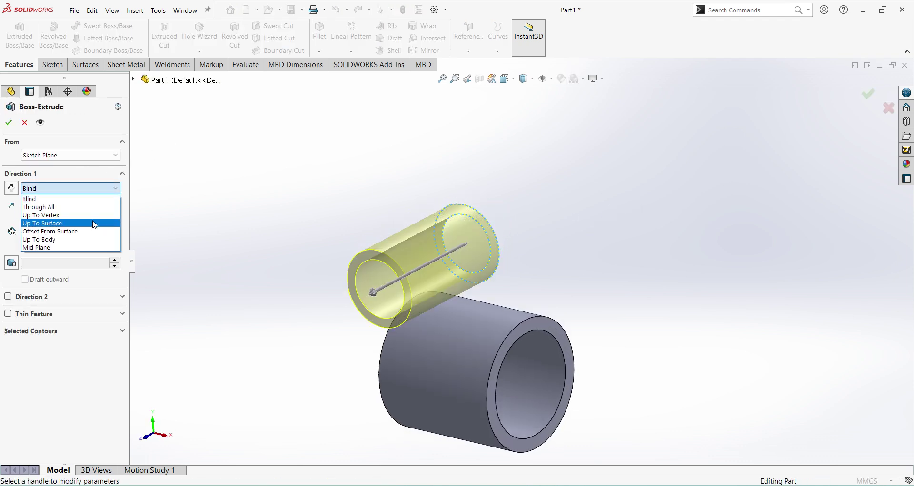
click(95, 248)
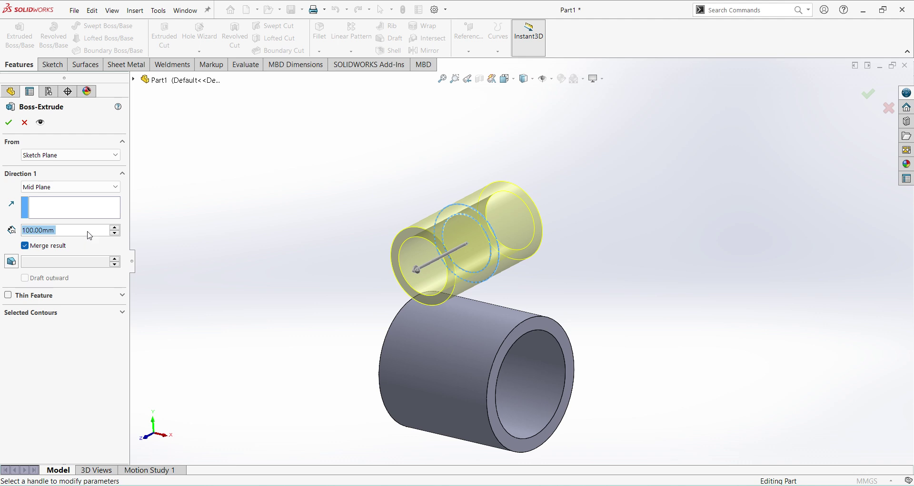
text(60)
key(Return)
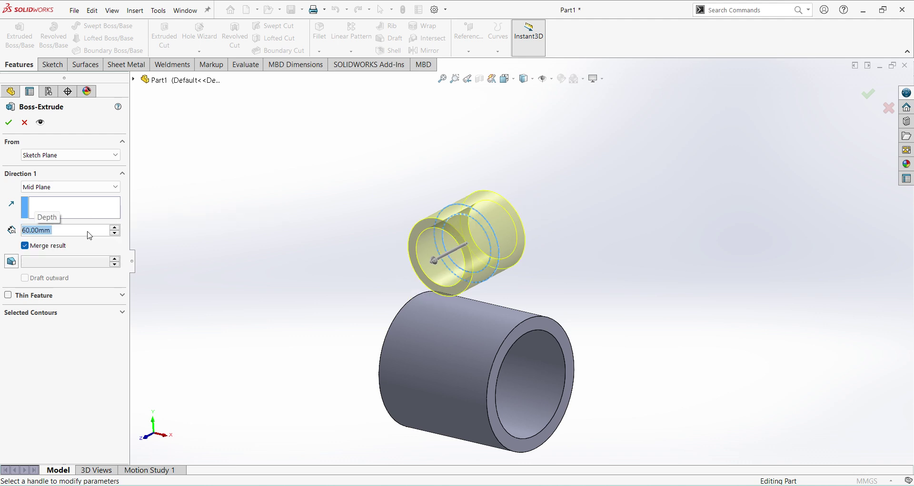
click(9, 122)
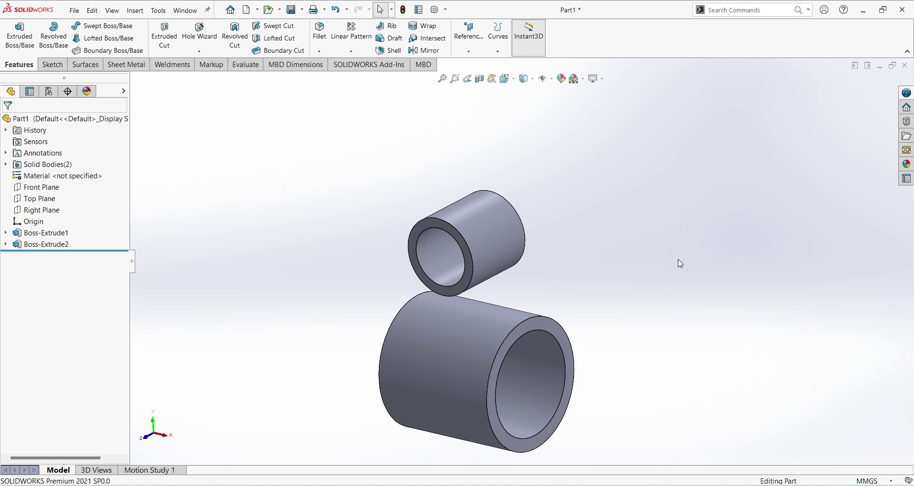
Step: Start a new sketch on the Front Plane and orient the view normal to it
click(42, 187)
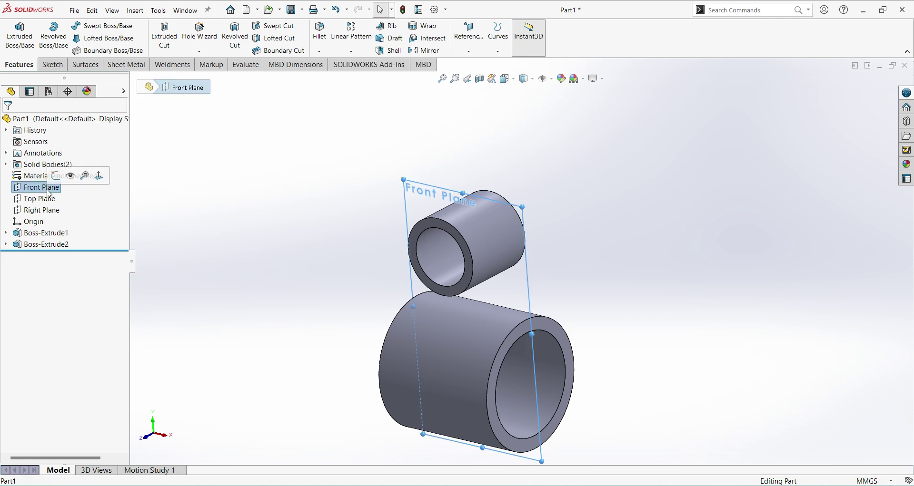
click(56, 177)
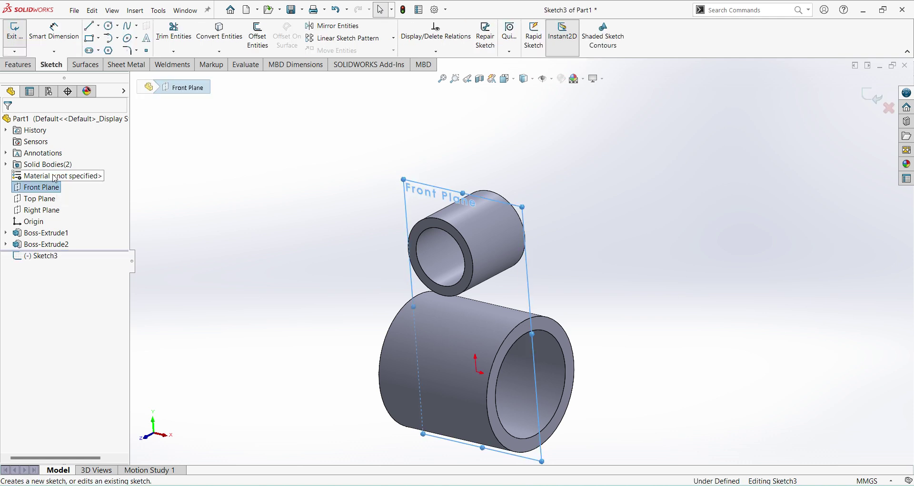
click(58, 257)
click(78, 241)
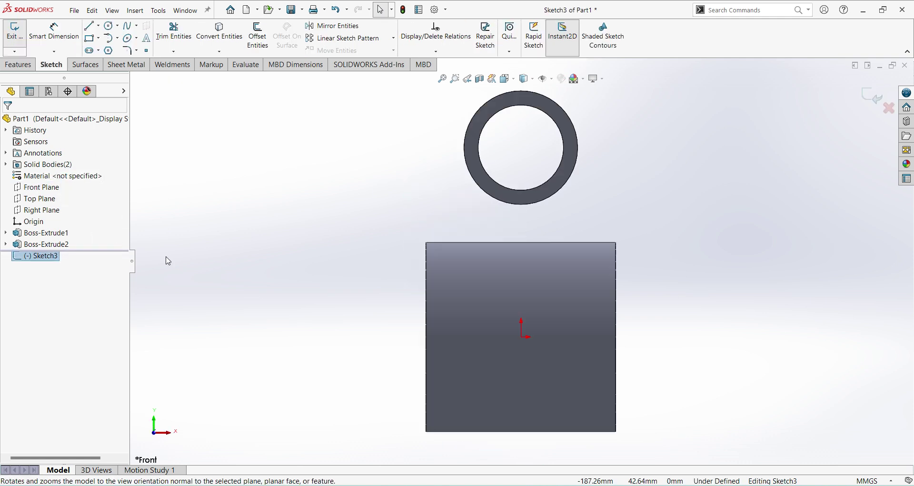
Step: Sketch a slanted line about 64 mm long from the upper ring to the lower tube's left edge, and a horizontal line across the tube
click(91, 26)
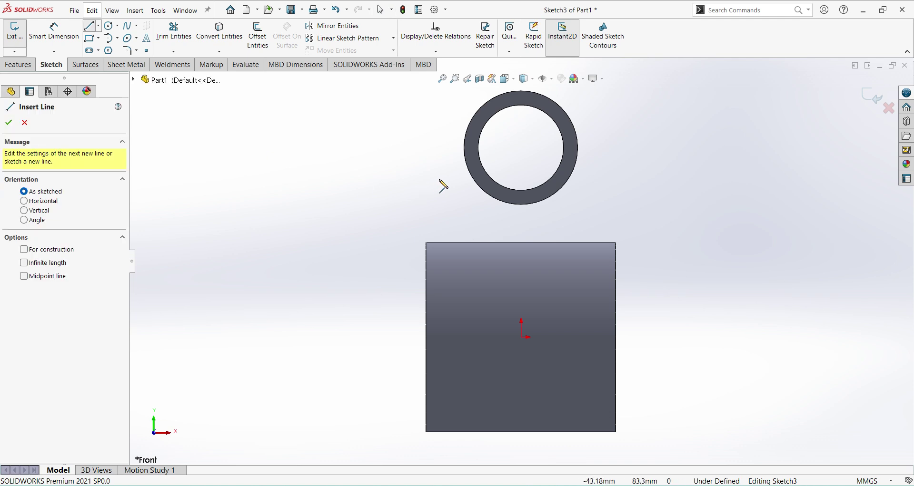
click(465, 148)
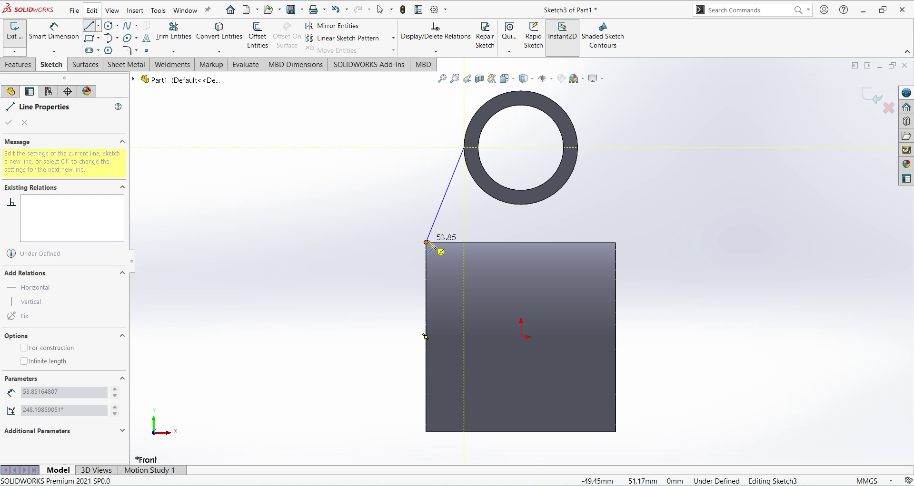
click(426, 263)
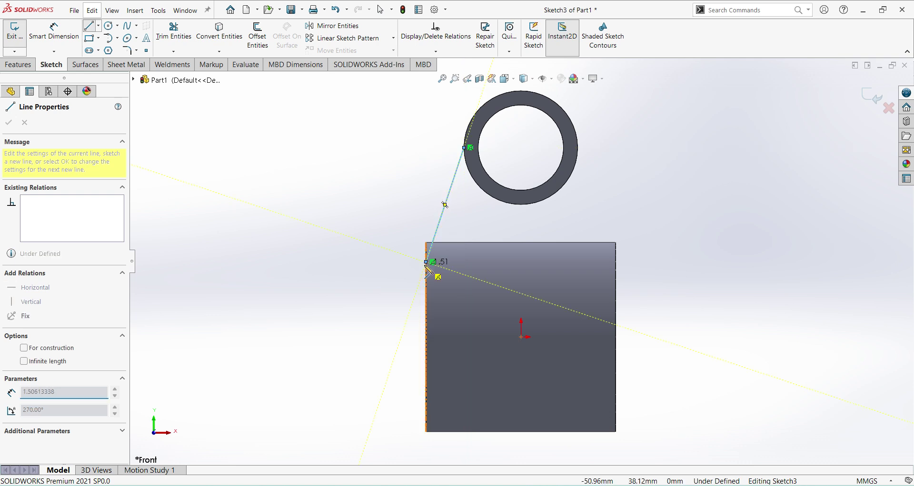
click(616, 263)
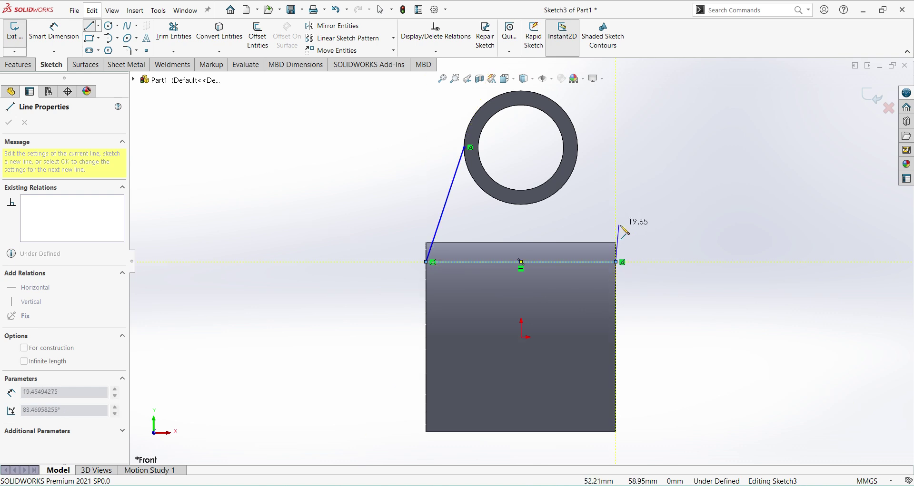
key(Escape)
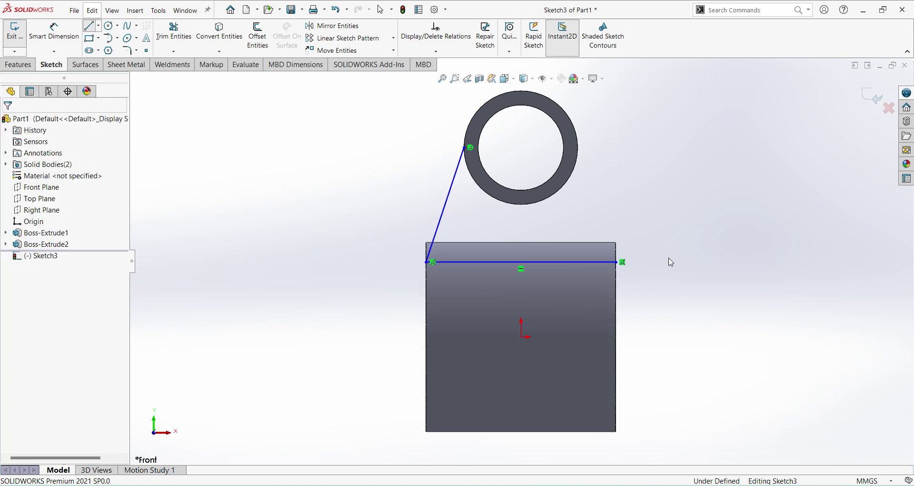
Step: Delete the slanted line and the horizontal line from the sketch
click(444, 219)
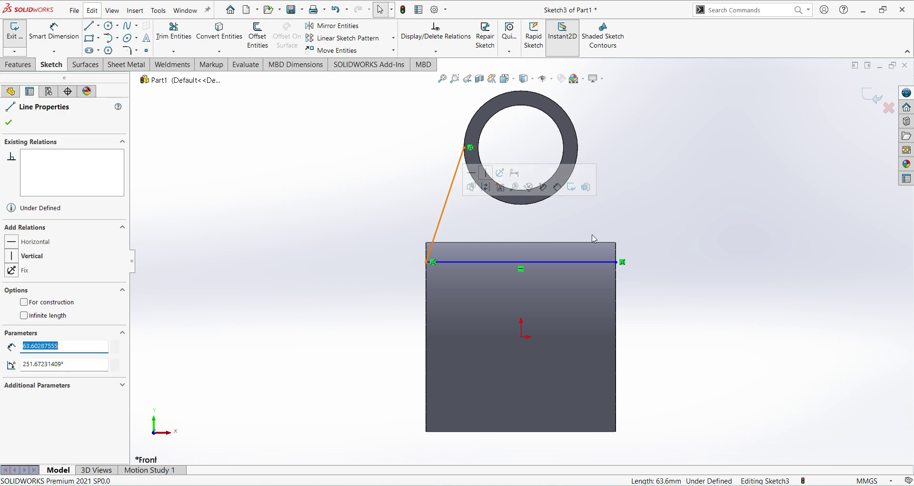
key(Delete)
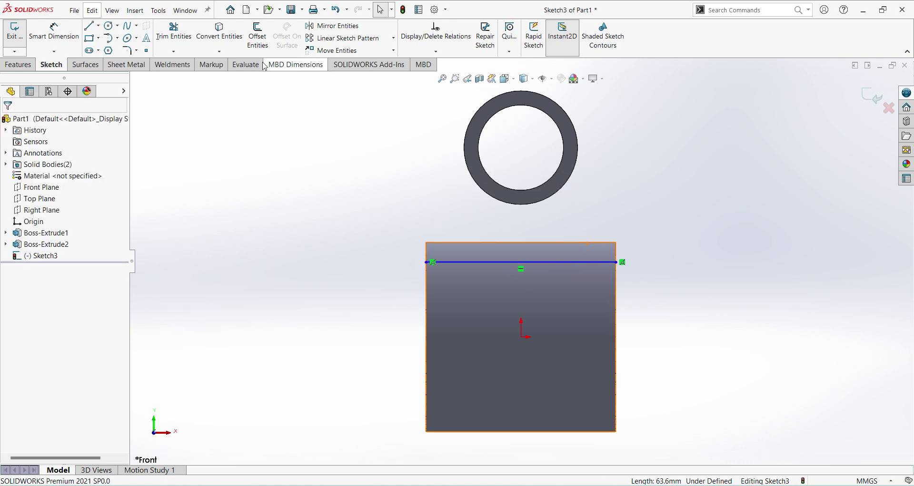
click(222, 39)
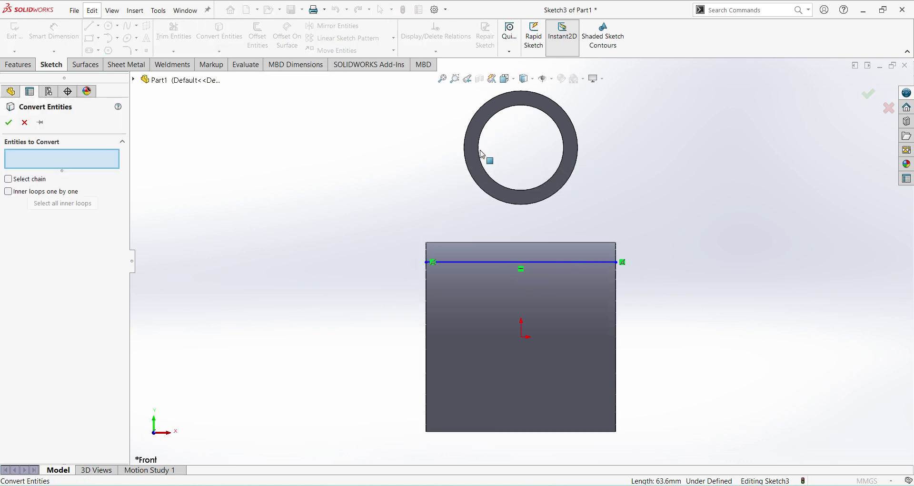
click(589, 257)
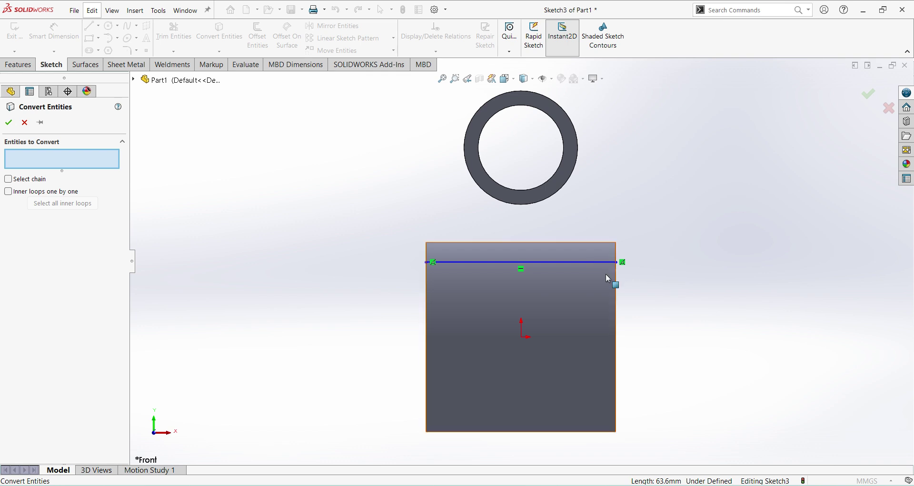
click(596, 263)
key(Delete)
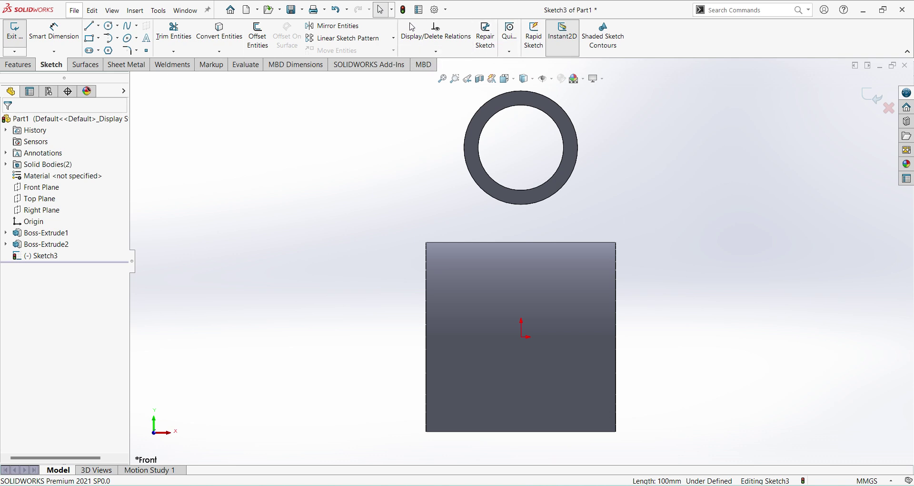
Step: Sketch connected lines from the upper ring's left quadrant to the lower tube's top-left corner, along its top edge, and up to the ring's right quadrant
click(95, 32)
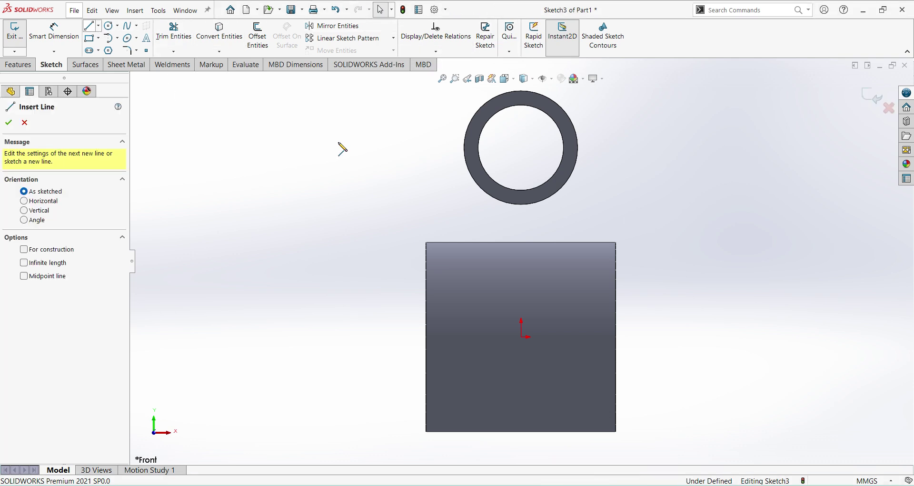
click(465, 149)
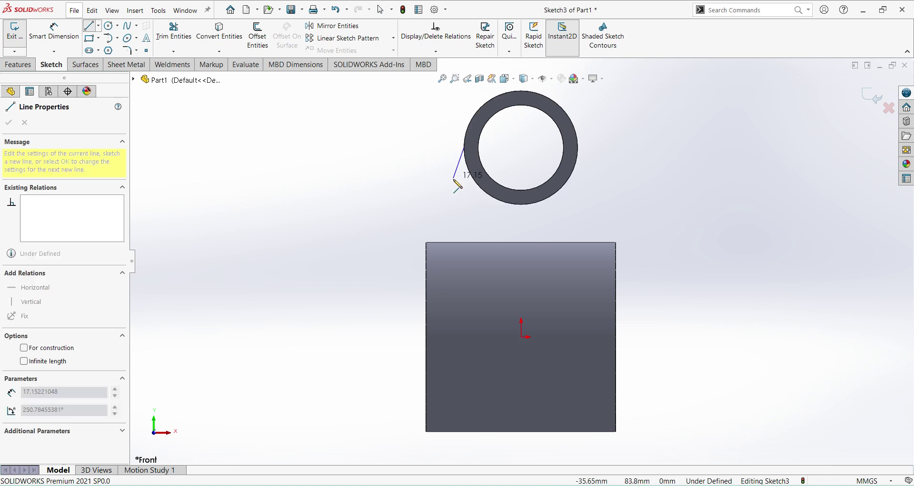
click(426, 242)
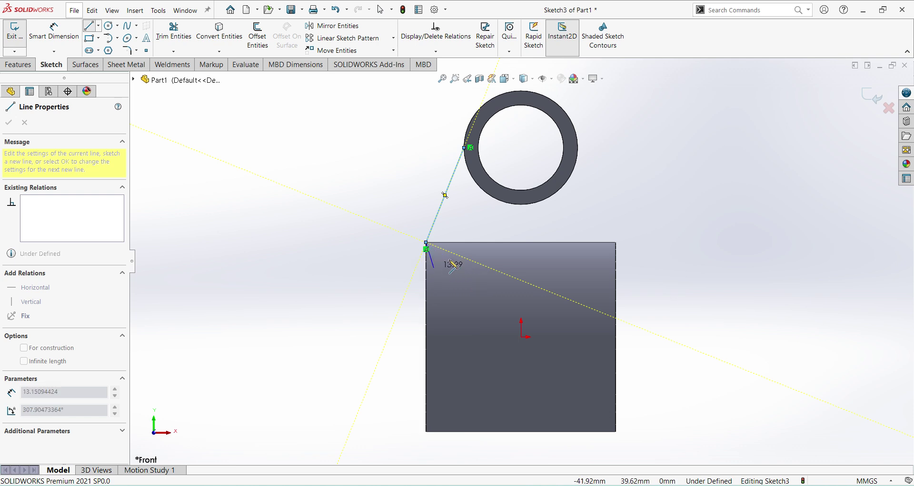
click(615, 243)
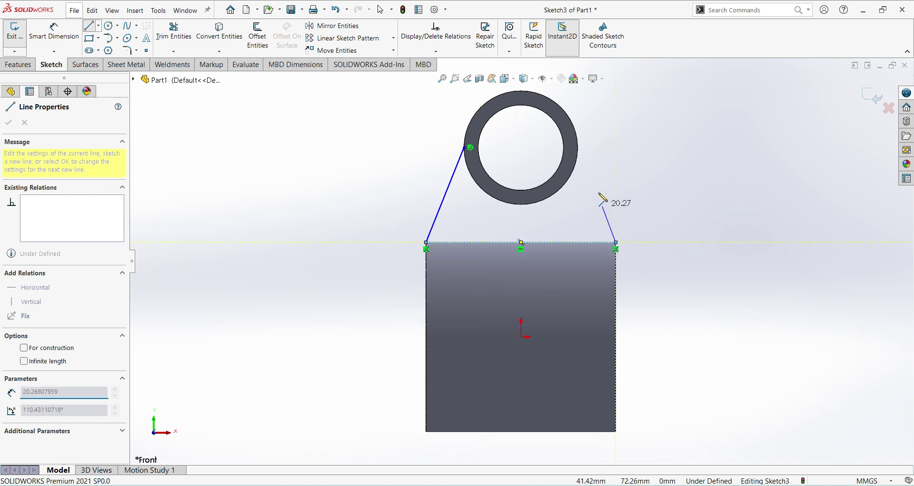
click(580, 151)
right_click(640, 159)
click(647, 171)
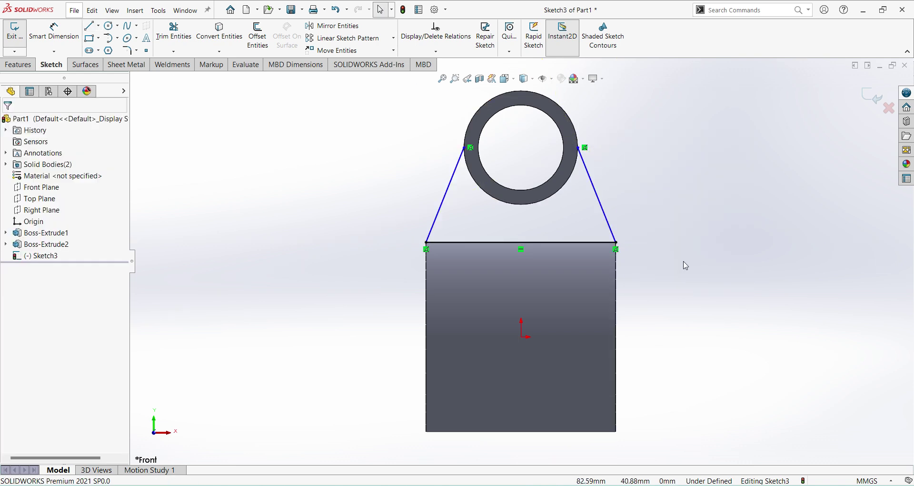
Step: Turn on a section view of the part along the Front Plane with zero offset
click(219, 33)
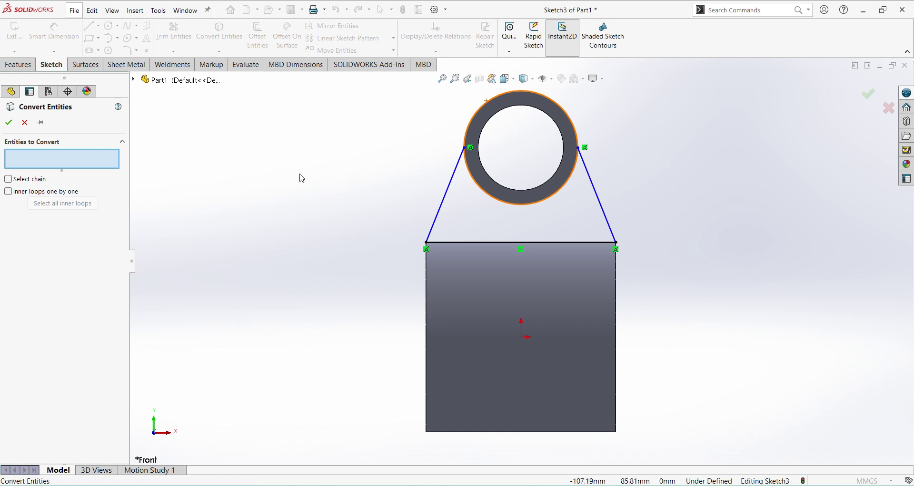
click(8, 123)
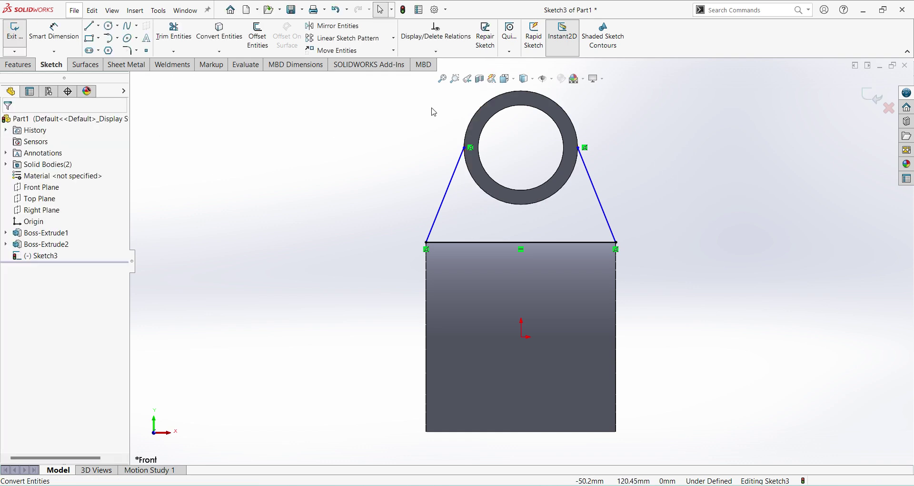
click(480, 79)
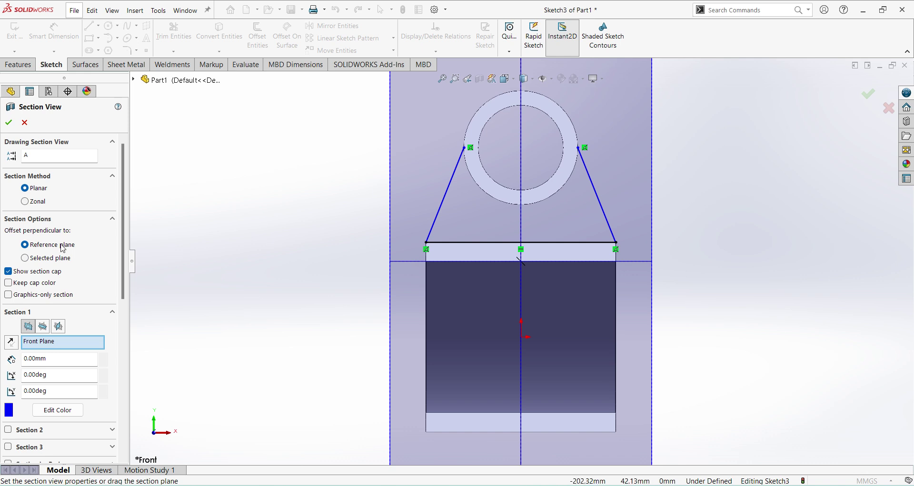
click(9, 125)
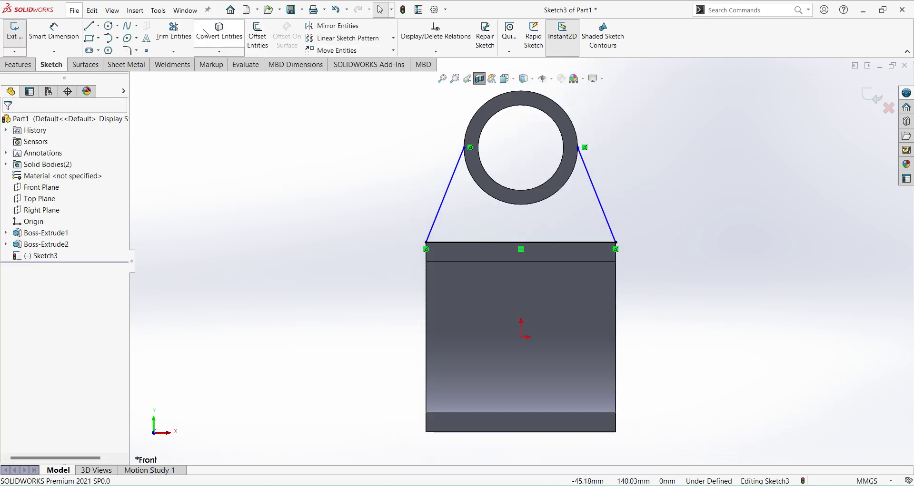
Step: Try to convert the lower tube's inner face into sketch entities
click(219, 34)
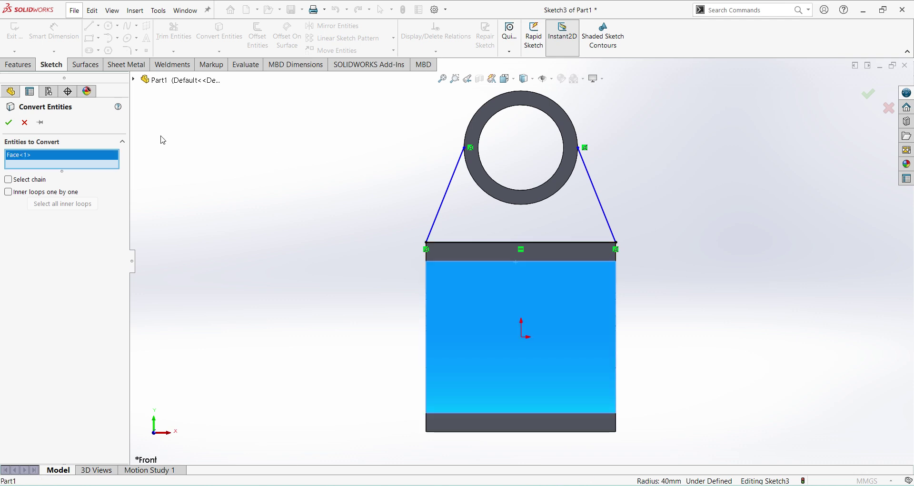
click(9, 123)
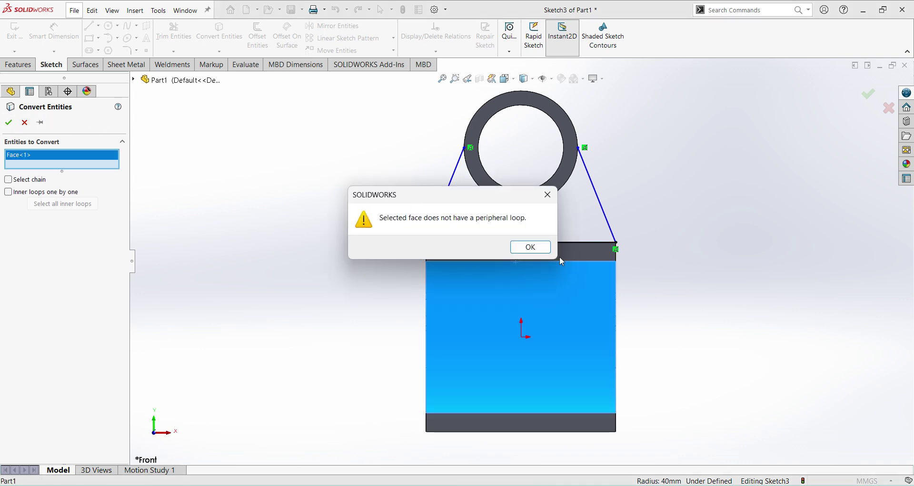
click(528, 247)
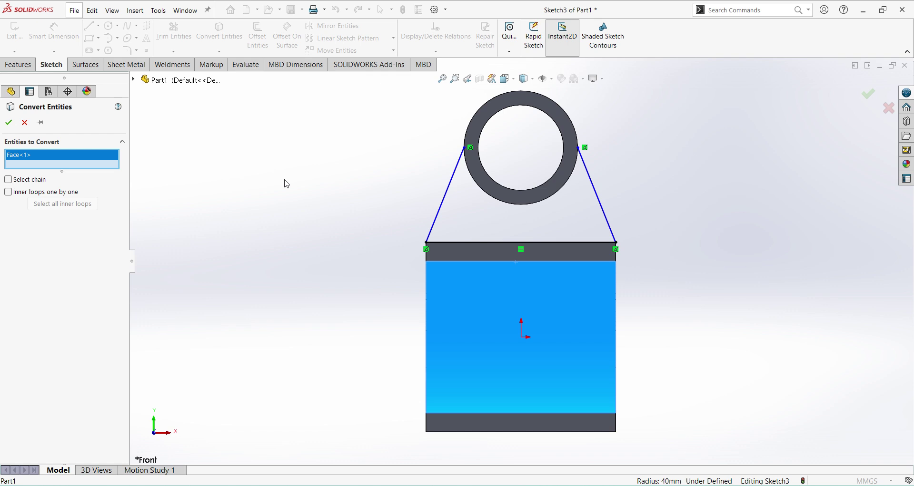
click(25, 123)
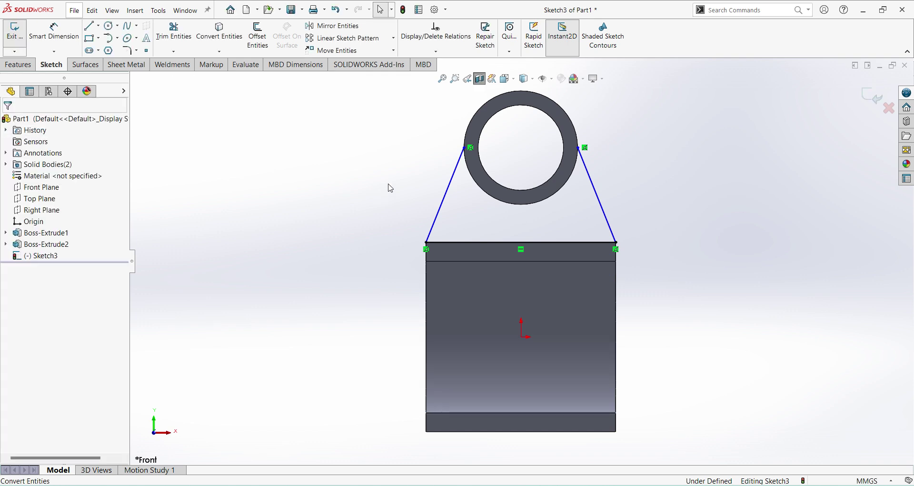
Step: Sketch lines 10 mm down both tube ends joined by a horizontal line along the inner wall, and delete the line on the tube's top edge
click(88, 25)
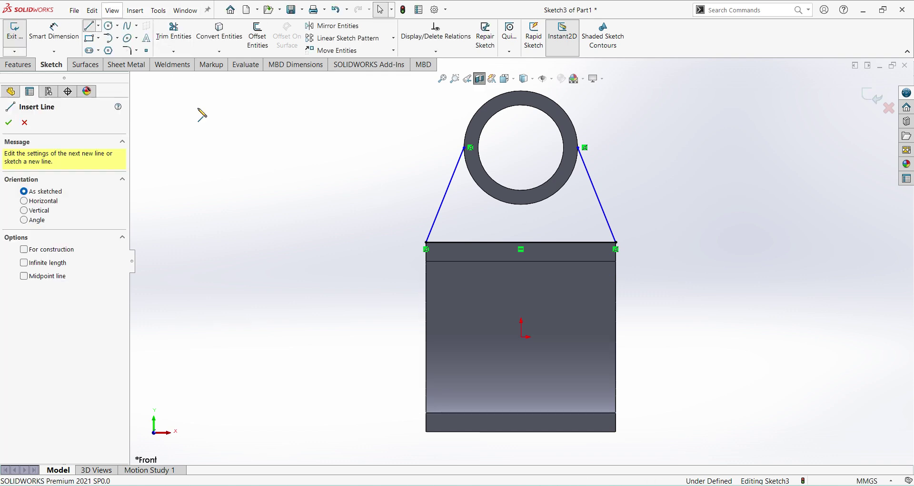
scroll(448, 259, down, 1)
scroll(447, 260, down, 1)
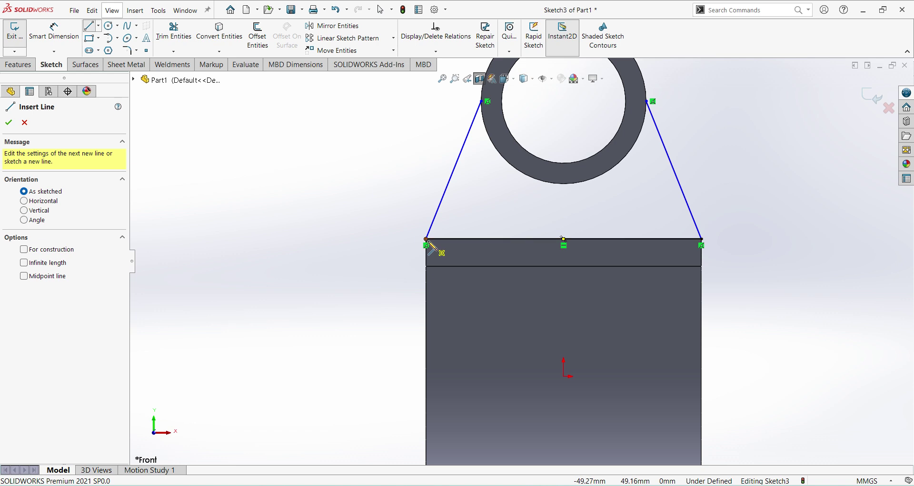
click(427, 244)
click(426, 266)
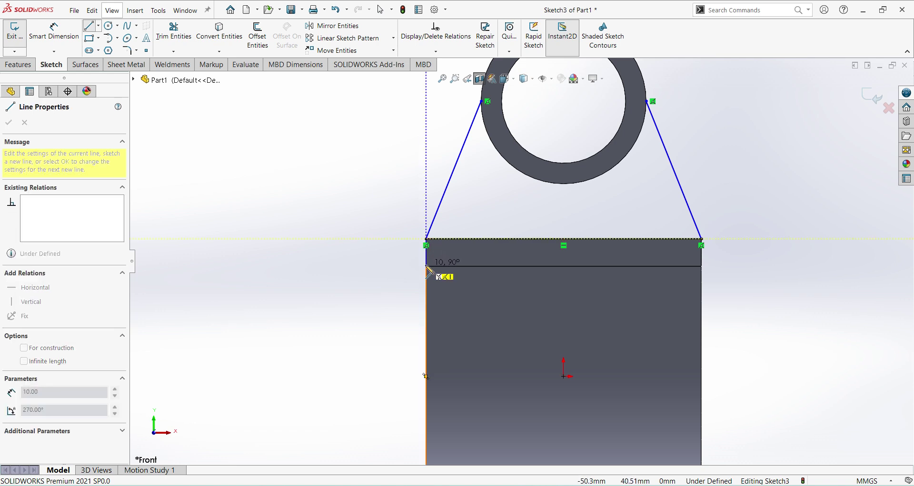
click(702, 267)
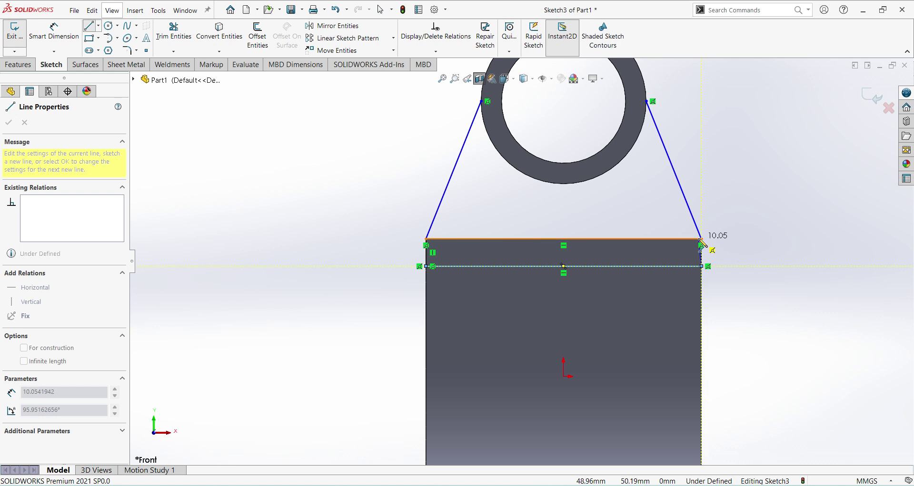
click(702, 240)
key(Escape)
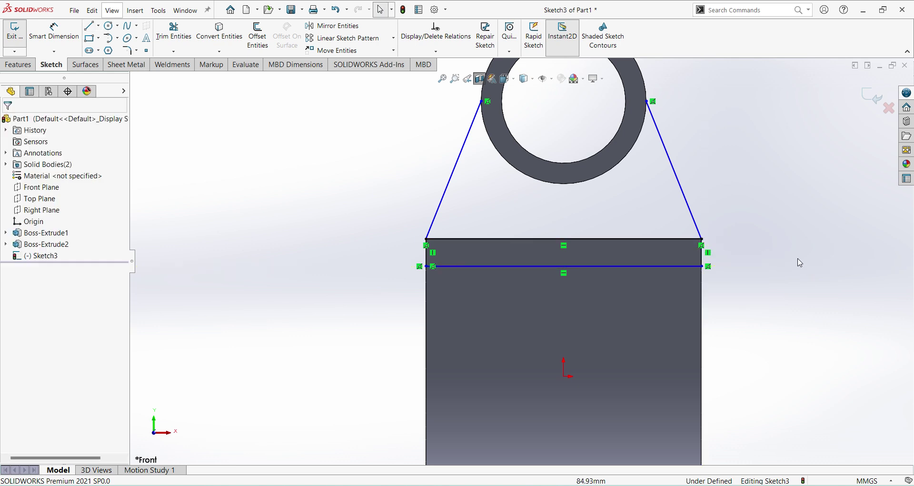
click(607, 240)
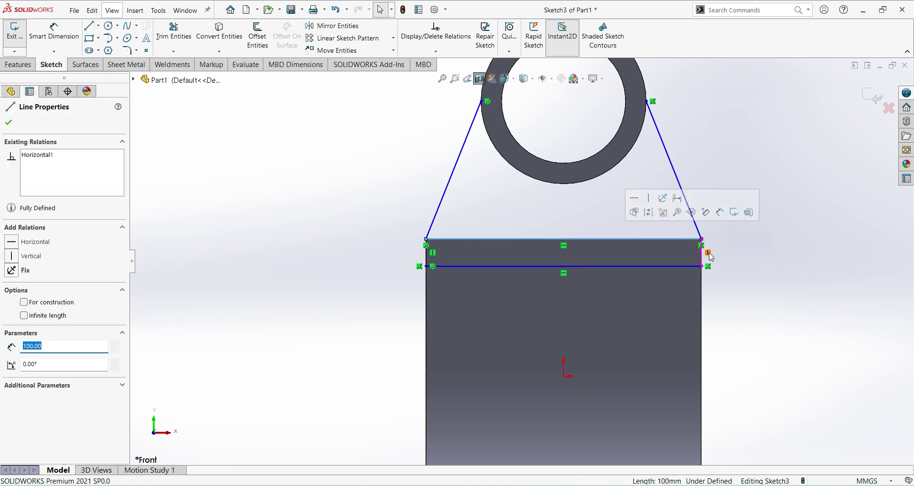
key(Escape)
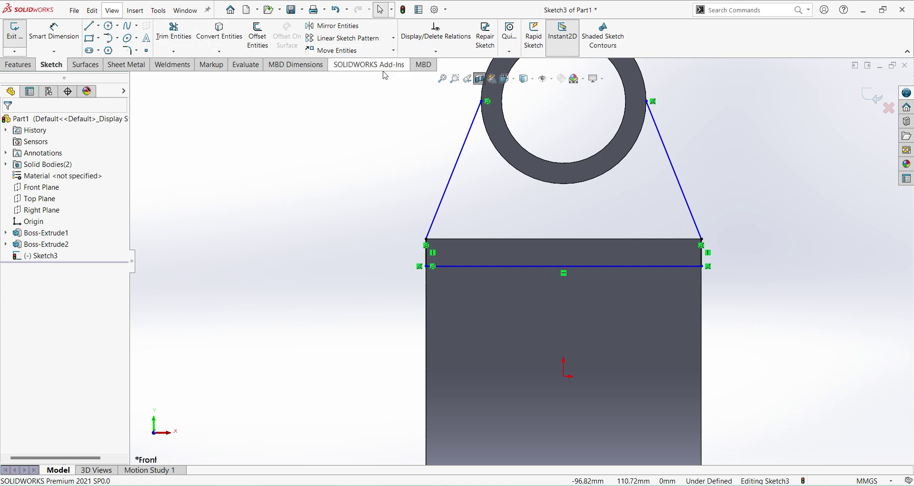
Step: Try to relate the left slanted line to the sectioned outer edge of the upper ring
scroll(490, 209, up, 1)
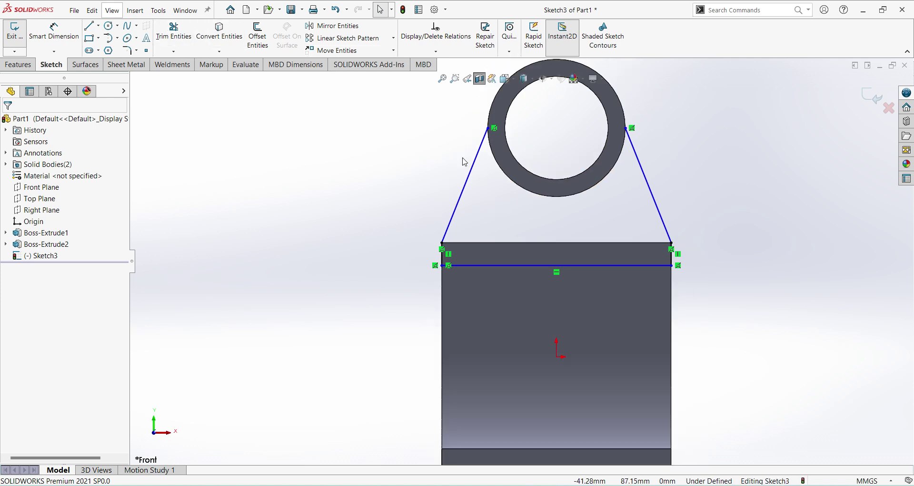
click(466, 181)
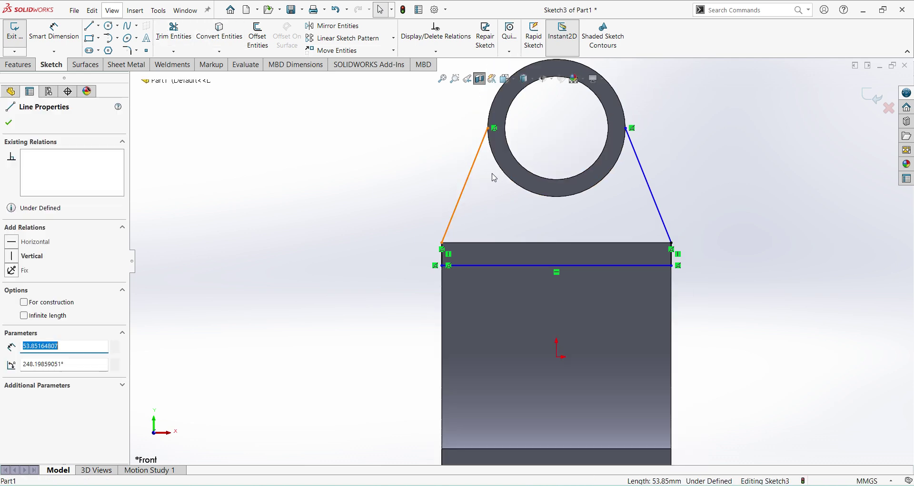
ctrl+click(506, 177)
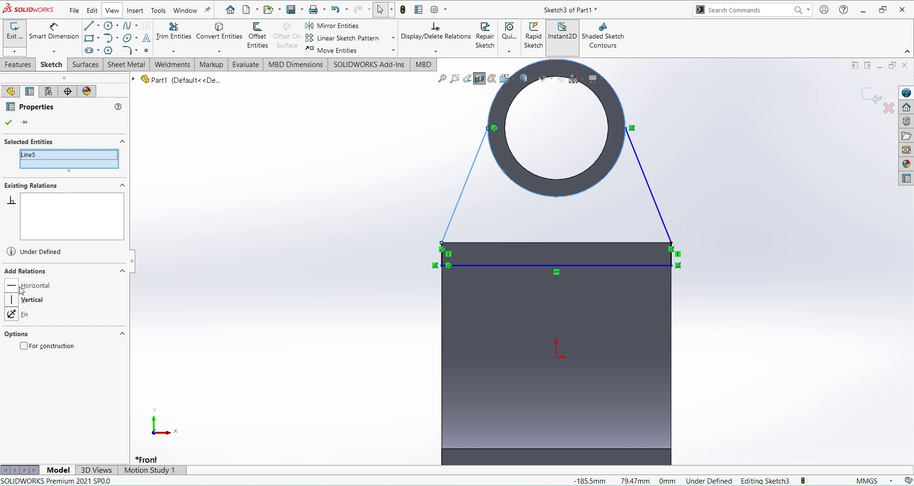
key(Escape)
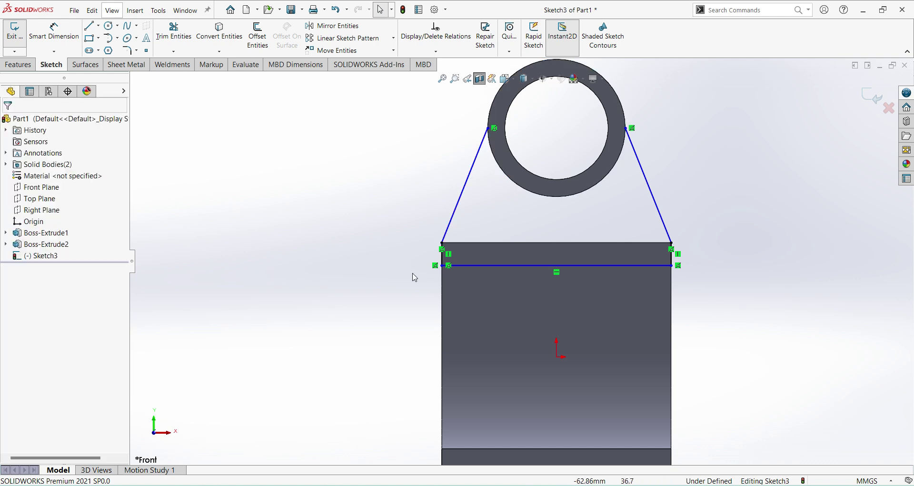
click(467, 189)
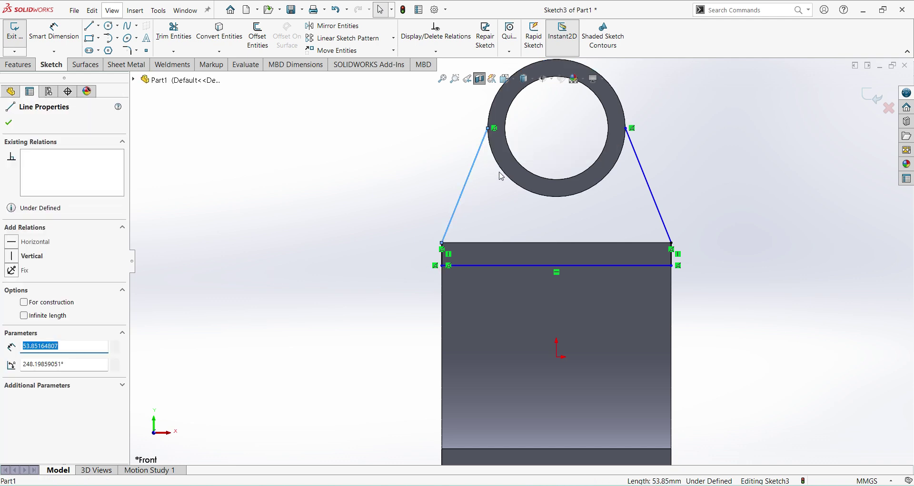
ctrl+click(503, 173)
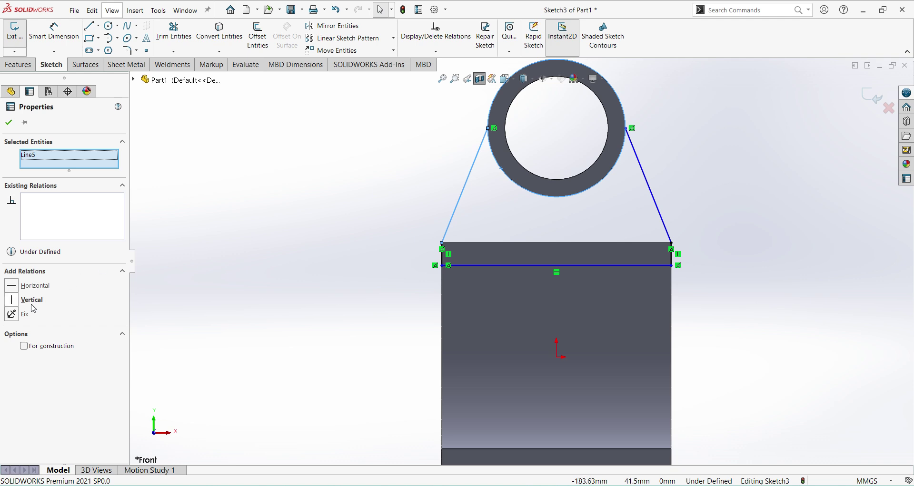
click(373, 174)
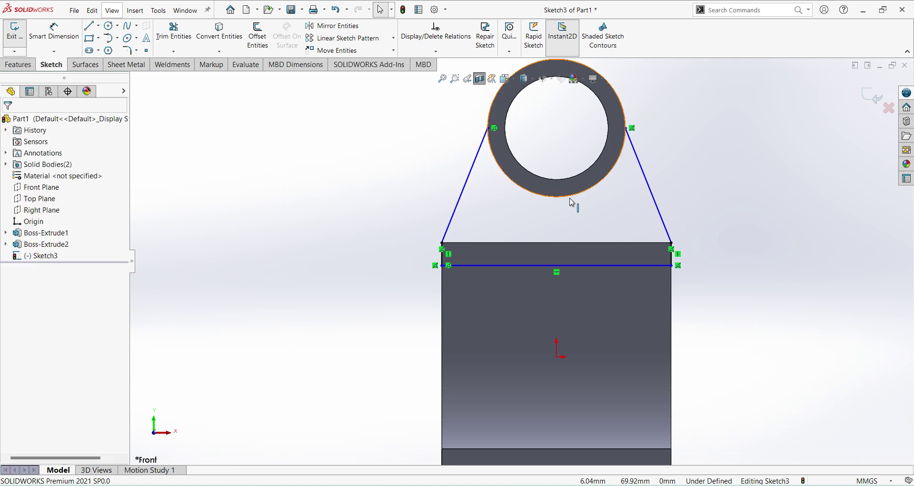
Step: Try to relate the left slanted line to the upper ring's outer cylindrical face and to its sectioned edge again
mouse_move(565, 216)
middle_down()
mouse_move(592, 225)
mouse_move(573, 222)
middle_up()
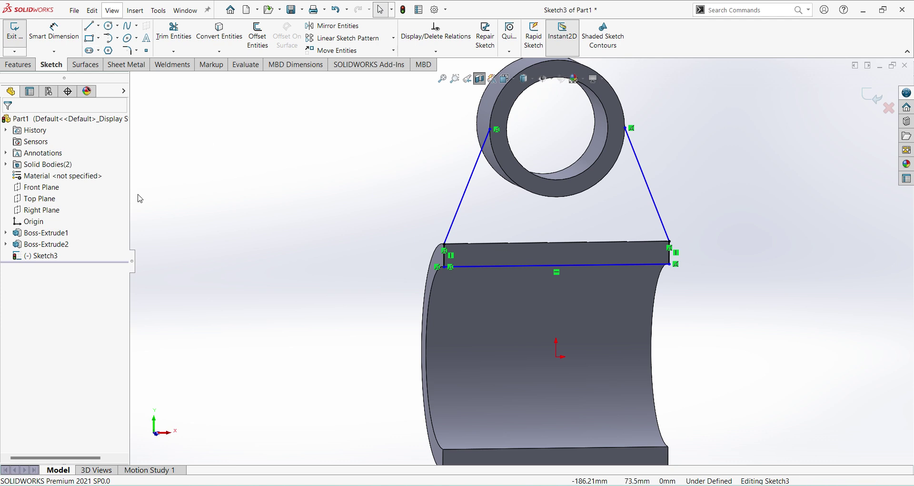
click(456, 218)
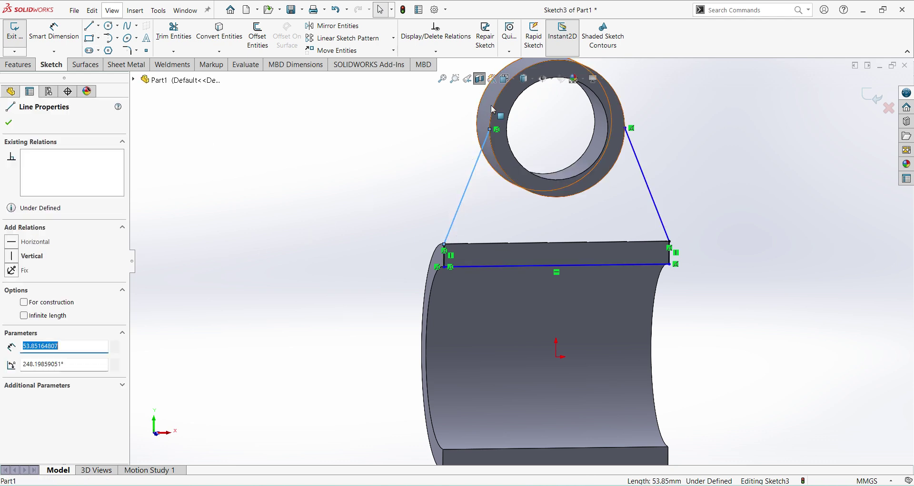
ctrl+click(491, 106)
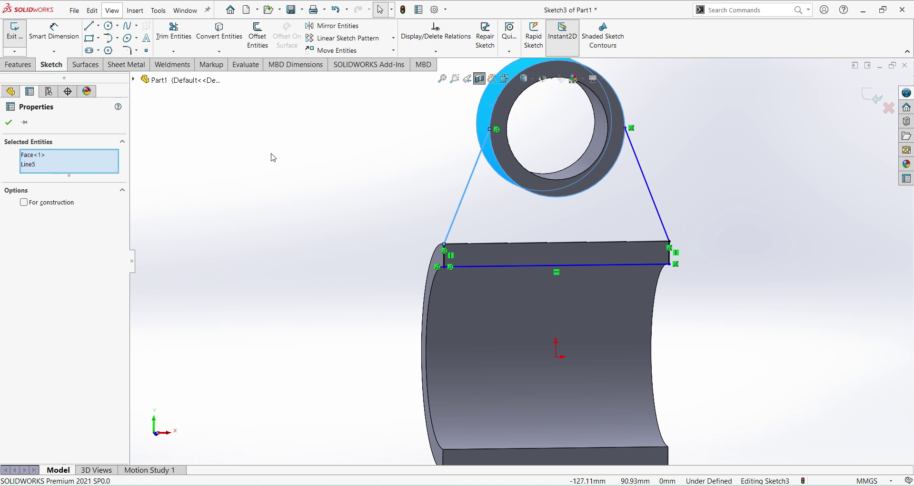
click(297, 156)
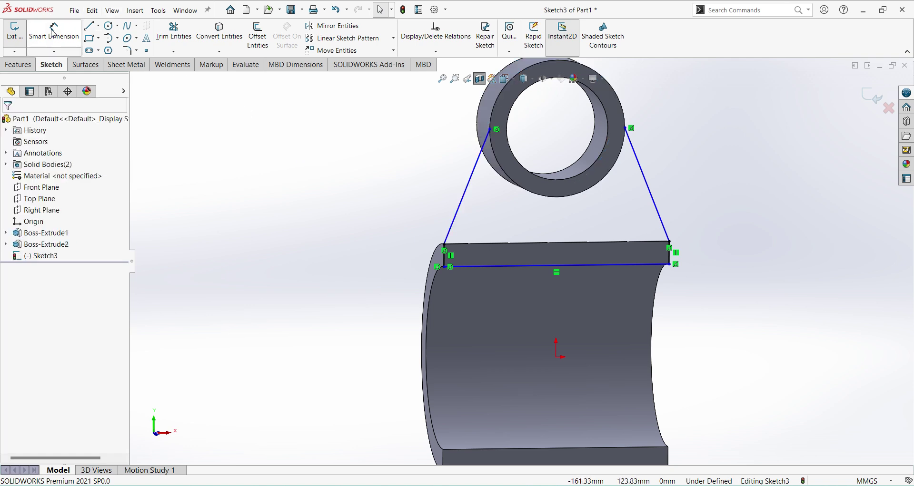
click(471, 179)
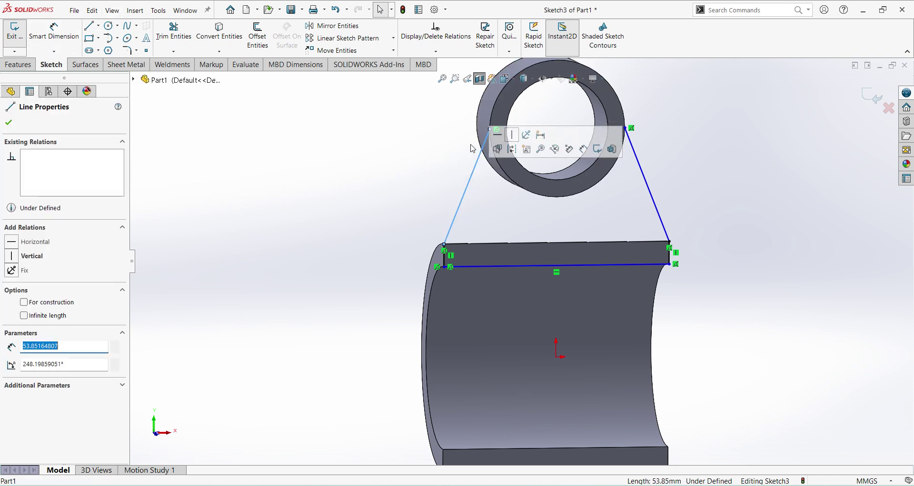
ctrl+click(487, 114)
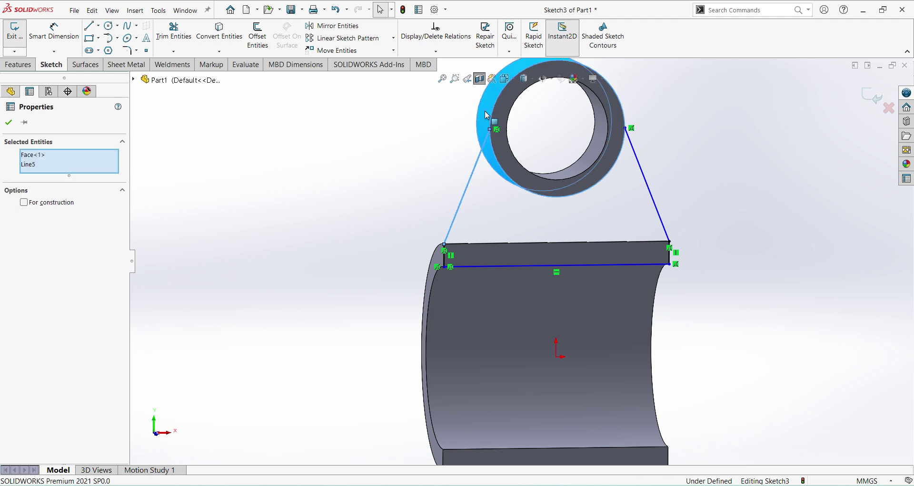
click(379, 171)
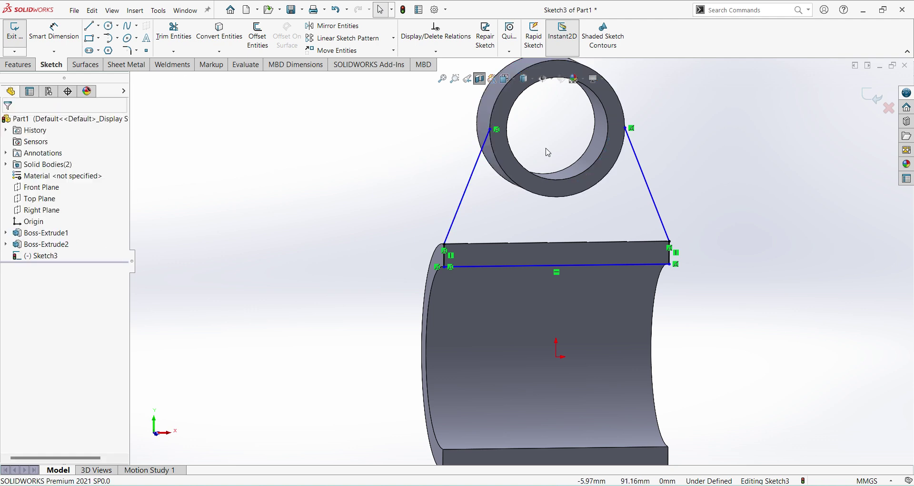
scroll(544, 149, up, 3)
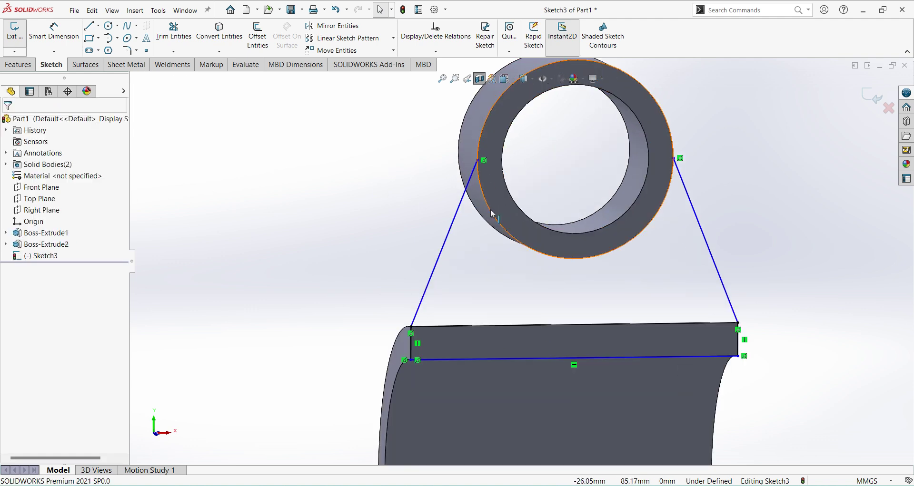
click(456, 226)
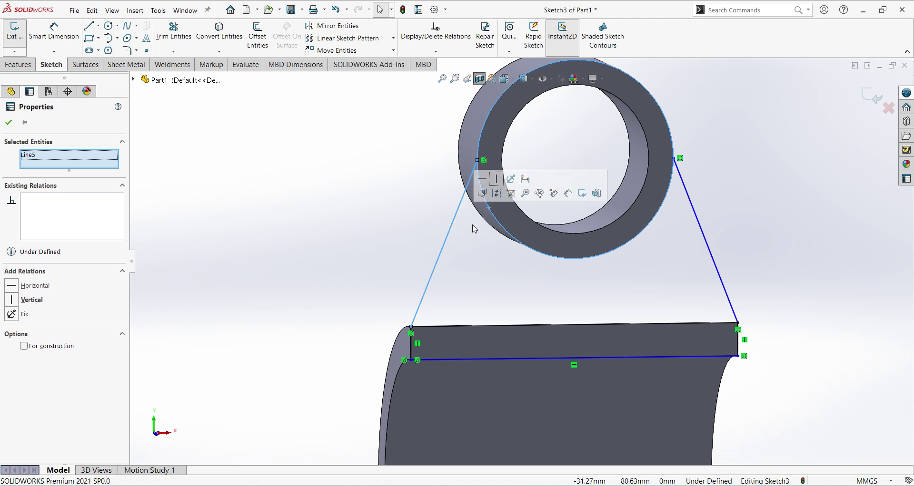
click(333, 110)
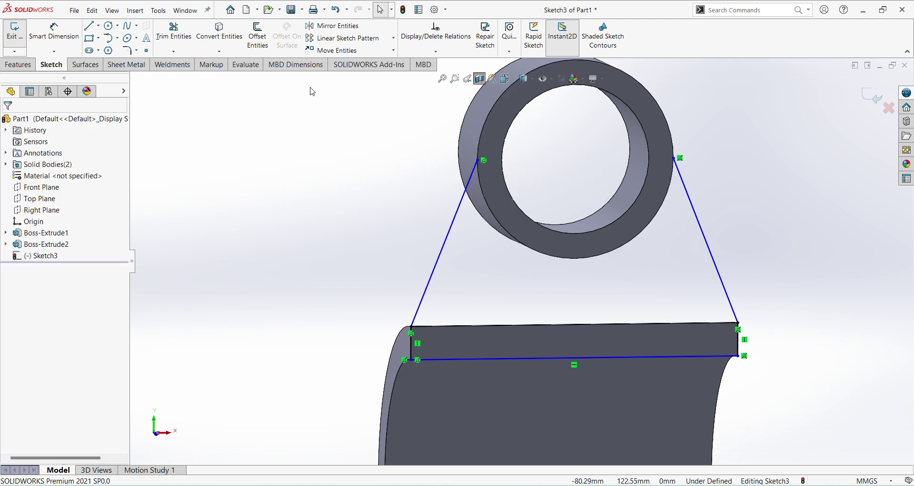
Step: Turn off the section view and make the left slanted line tangent to the upper ring's front outer edge
click(479, 79)
key(z)
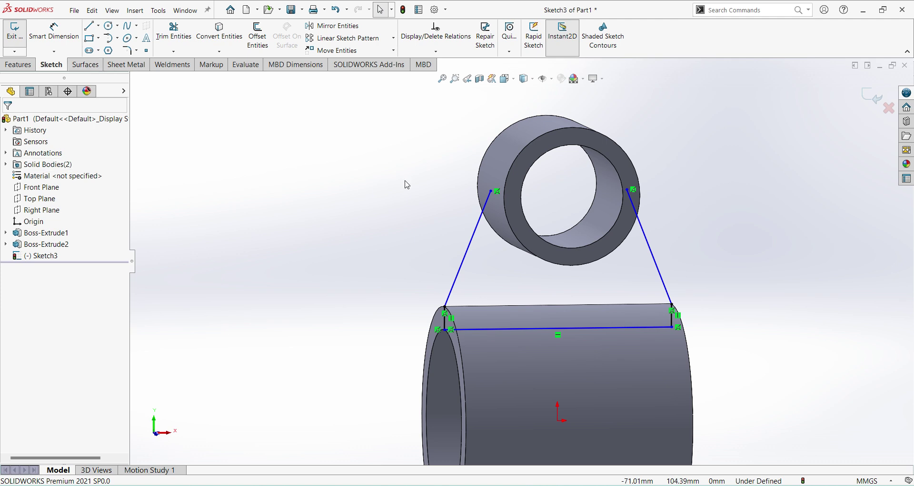
click(481, 216)
ctrl+click(509, 219)
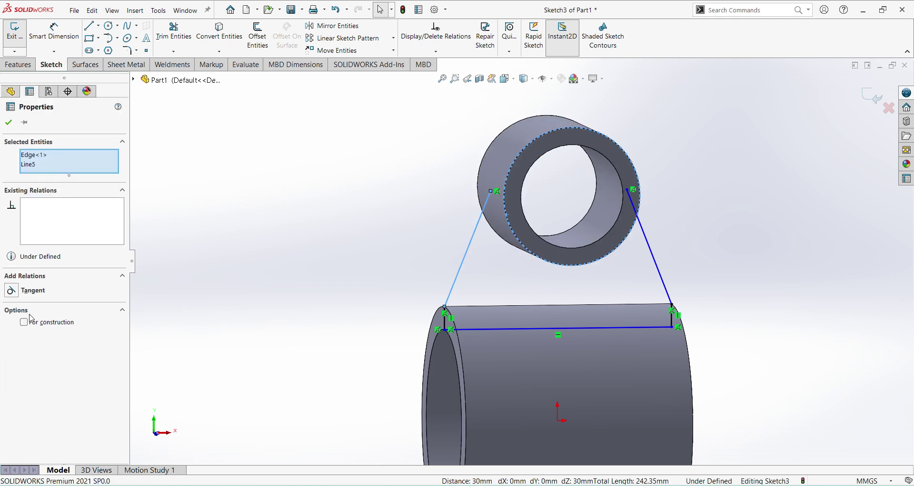
click(11, 291)
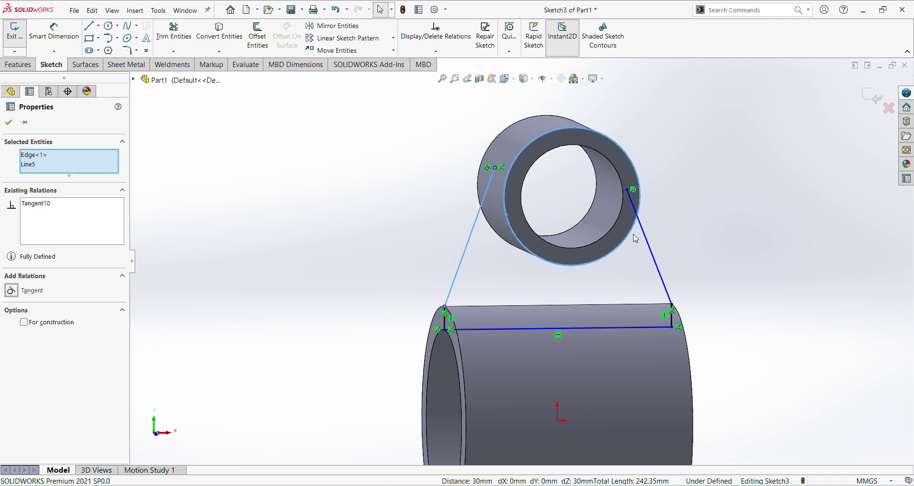
Step: Make the right slanted line tangent to the upper ring's front outer edge
click(692, 241)
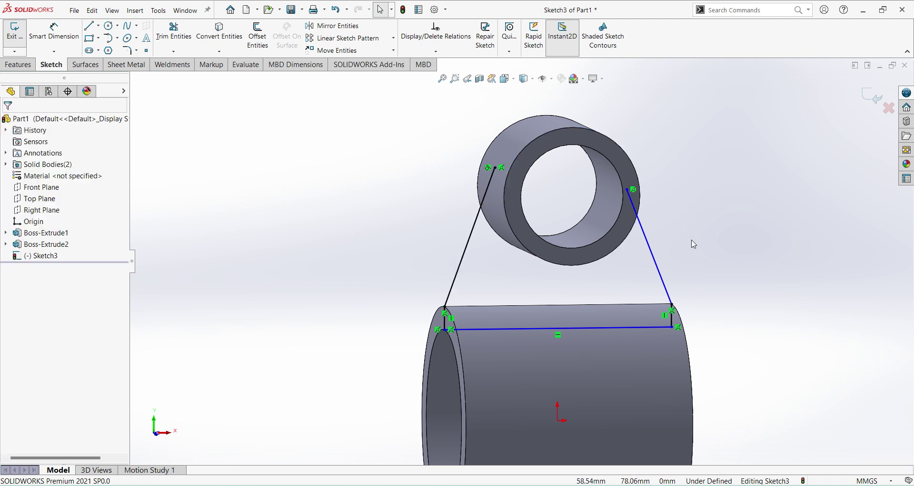
click(631, 243)
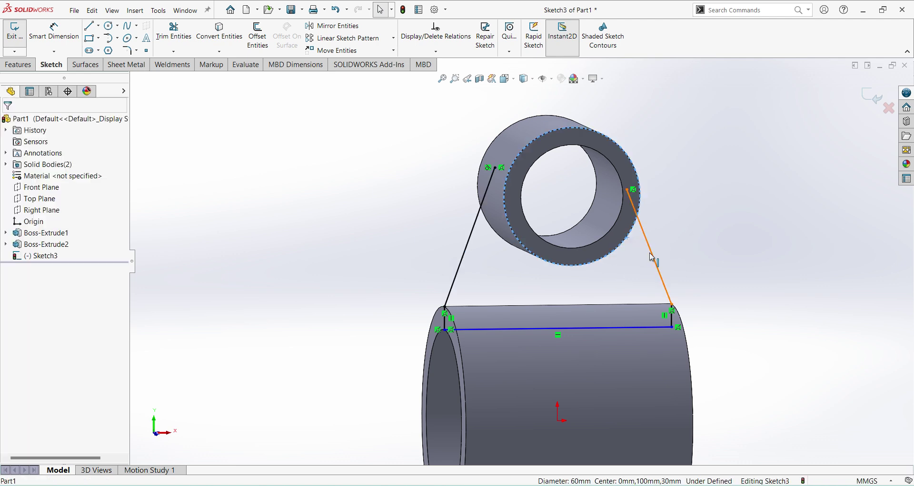
ctrl+click(652, 257)
click(11, 291)
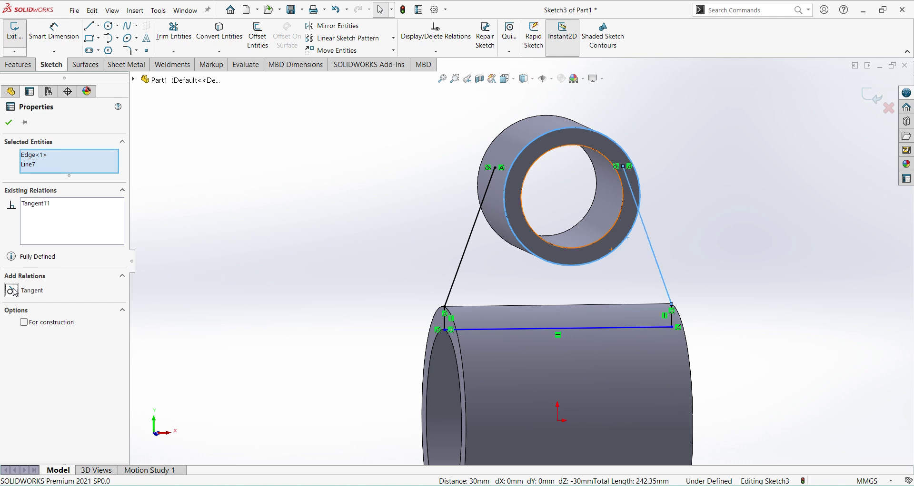
click(296, 207)
scroll(524, 262, up, 2)
mouse_move(691, 301)
middle_down()
mouse_move(649, 257)
mouse_move(664, 266)
middle_up()
key(Escape)
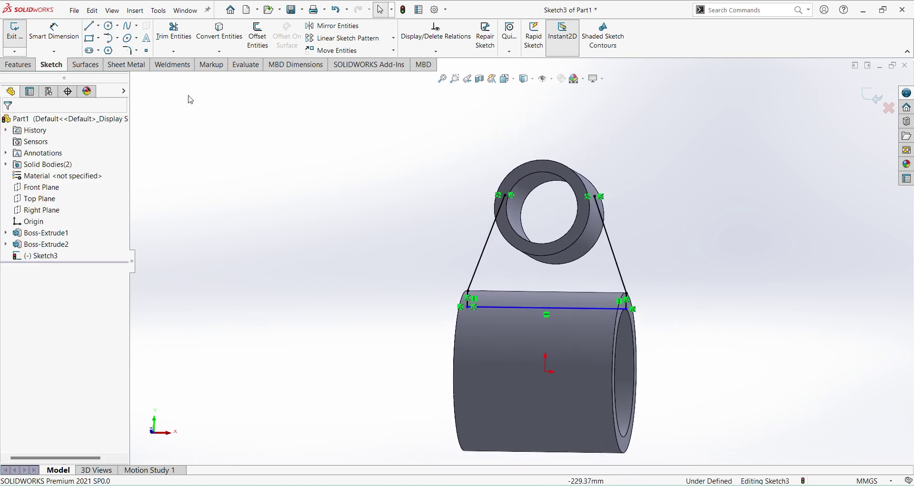
Step: Convert the upper ring's outer edge into the sketch, trim away its upper arc between the slanted lines, and finish the sketch
click(219, 31)
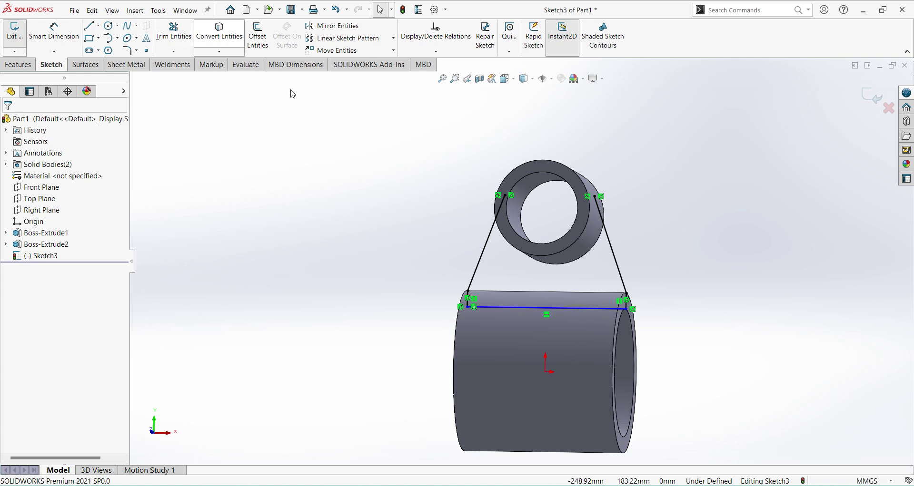
click(580, 244)
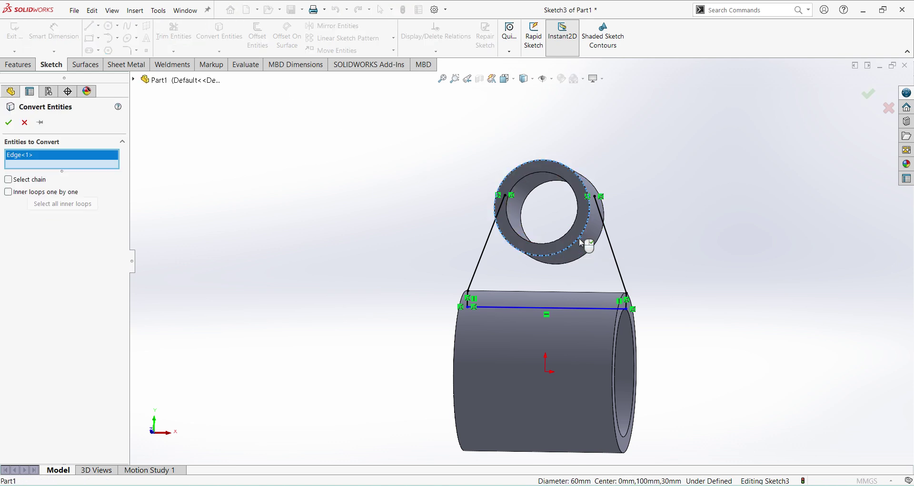
click(9, 123)
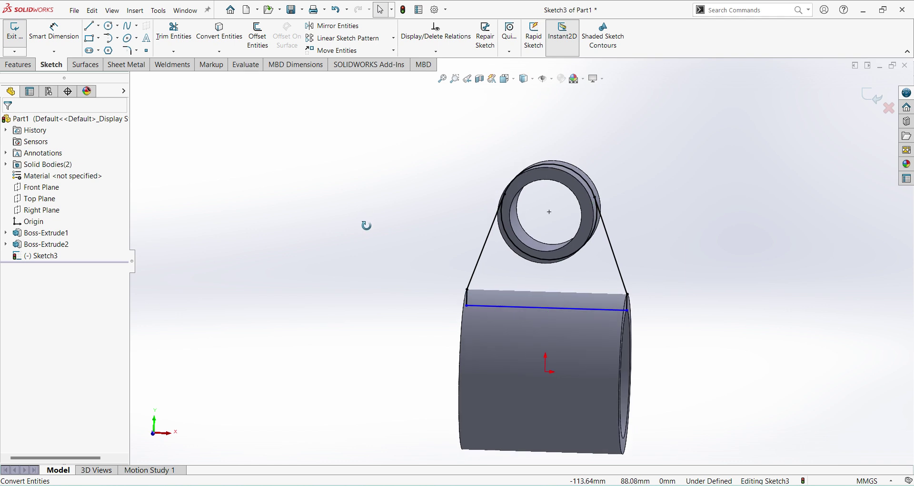
click(174, 31)
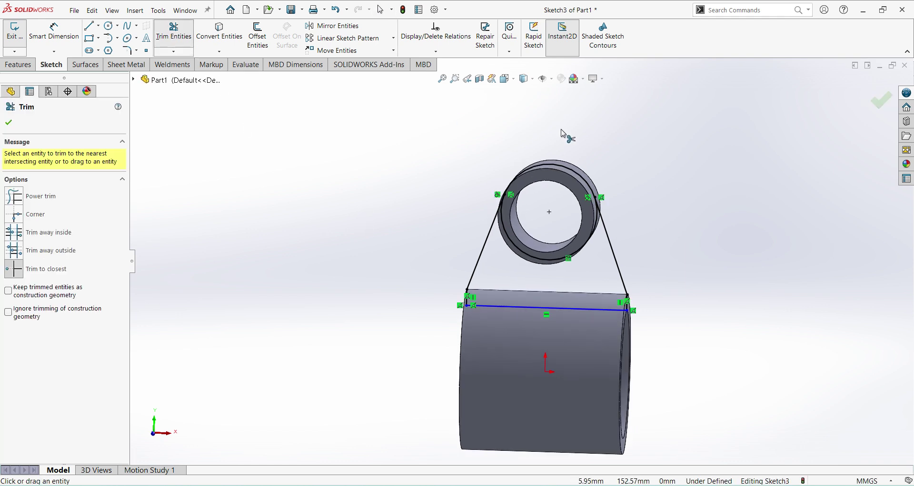
click(569, 166)
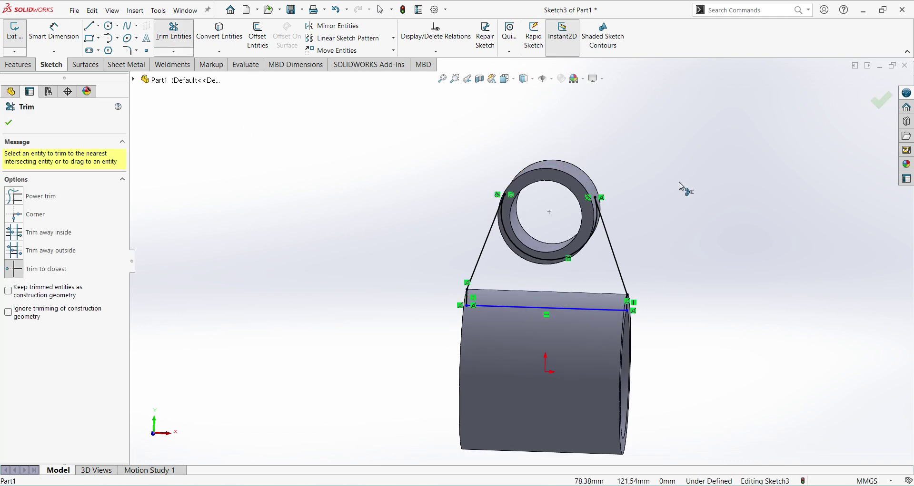
click(890, 105)
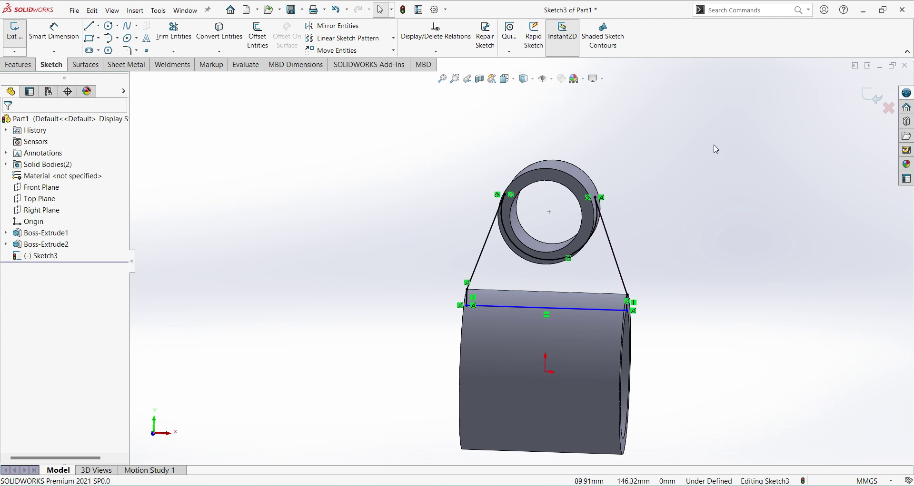
click(875, 98)
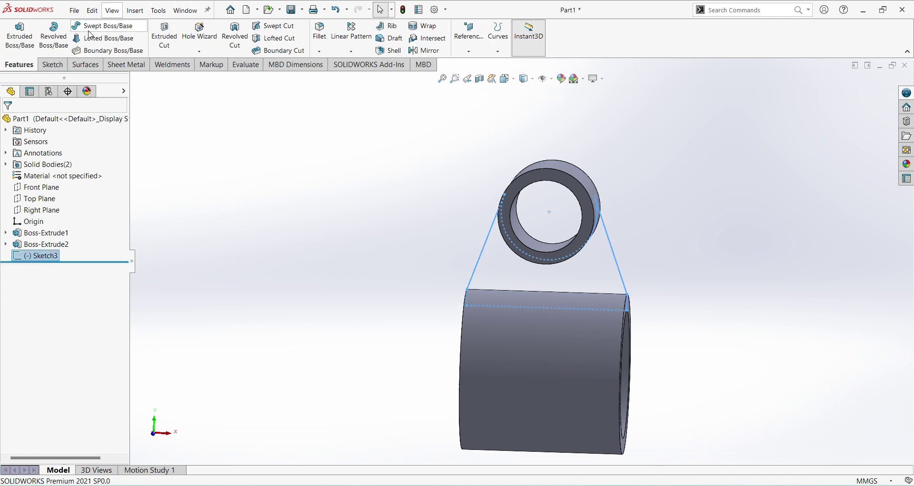
Step: Extrude the rib sketch as a boss with the Mid Plane end condition, 15 mm thick, merging the result
click(19, 33)
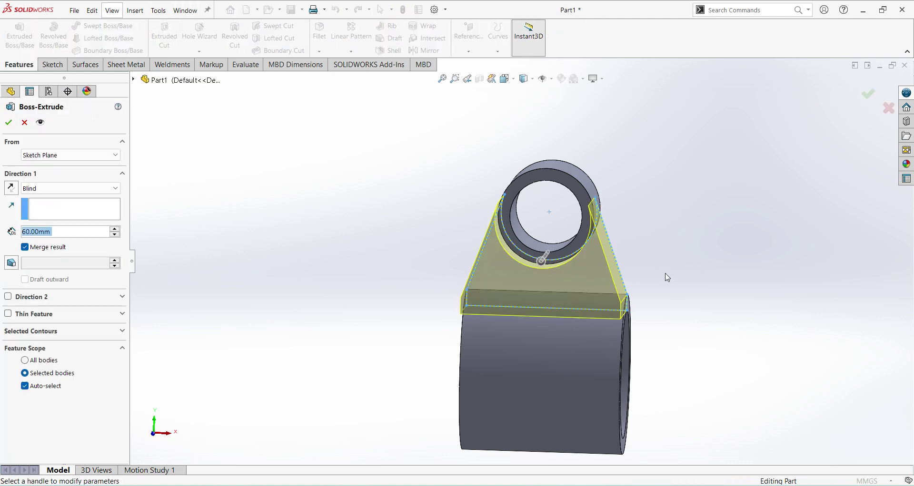
middle_drag(667, 278, 590, 271)
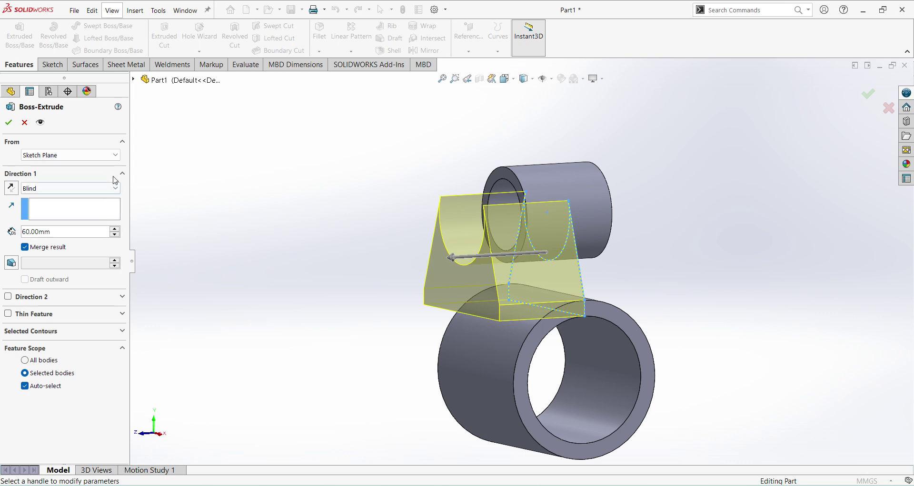
click(115, 155)
click(116, 157)
click(114, 188)
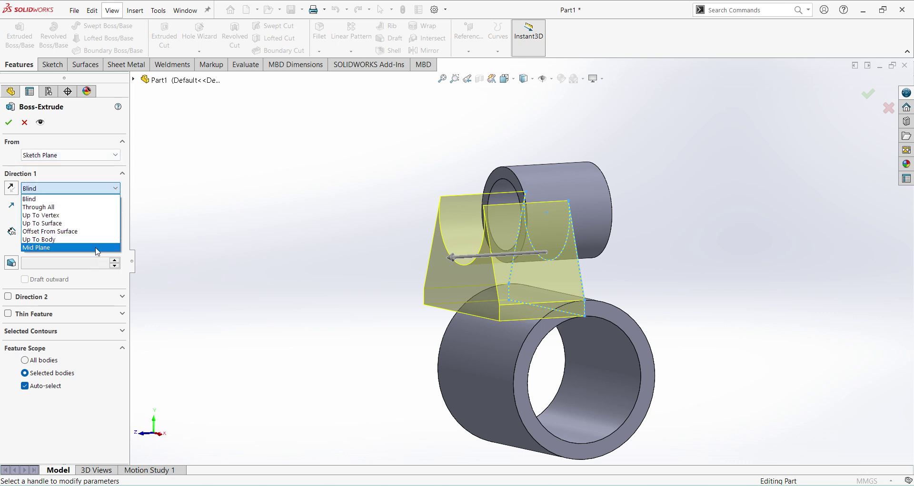
click(95, 248)
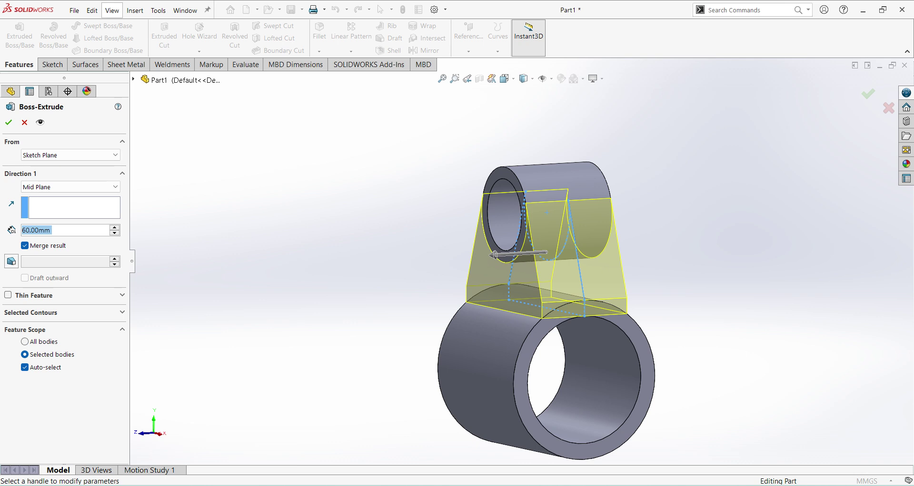
key(alt+Tab)
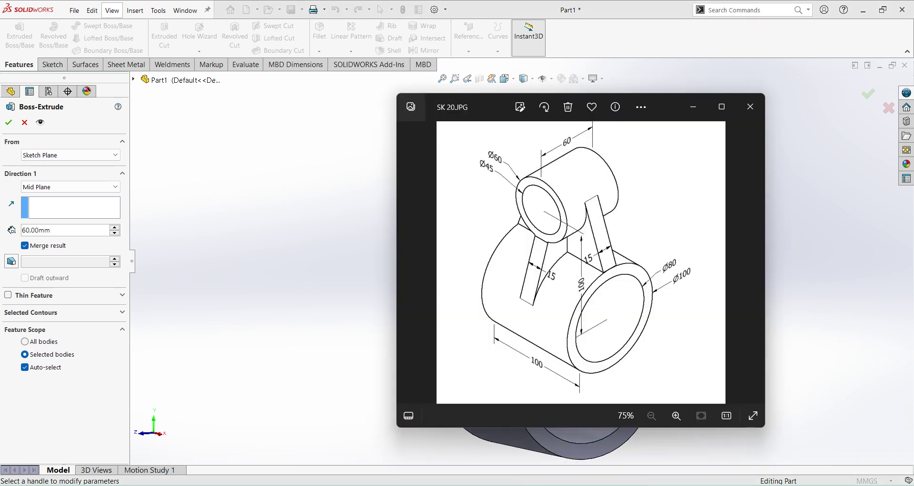
key(alt+Tab)
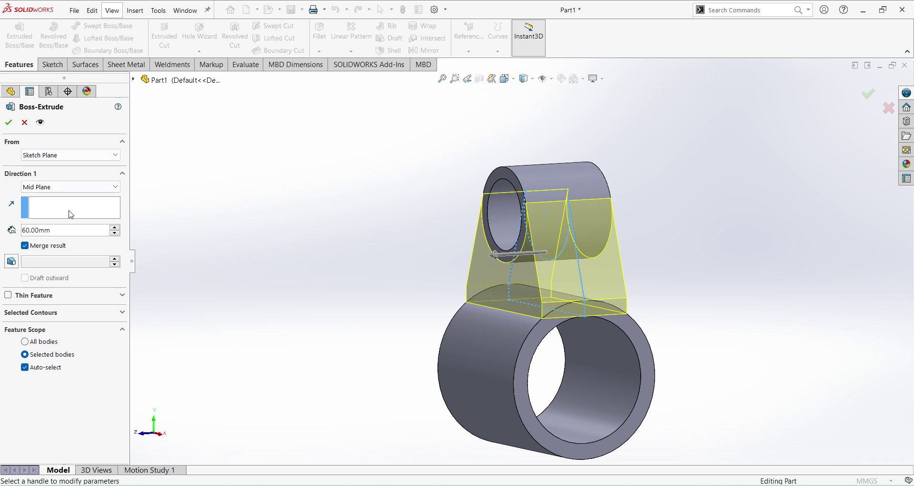
click(62, 231)
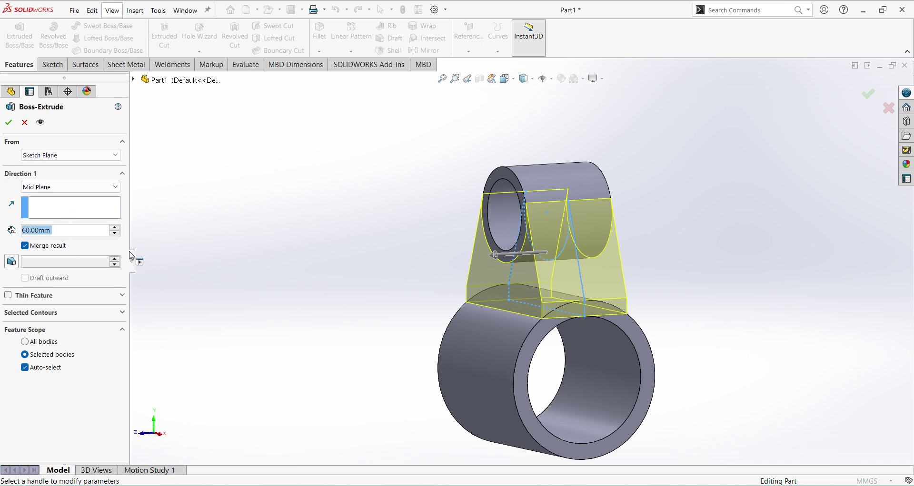
text(15)
key(Return)
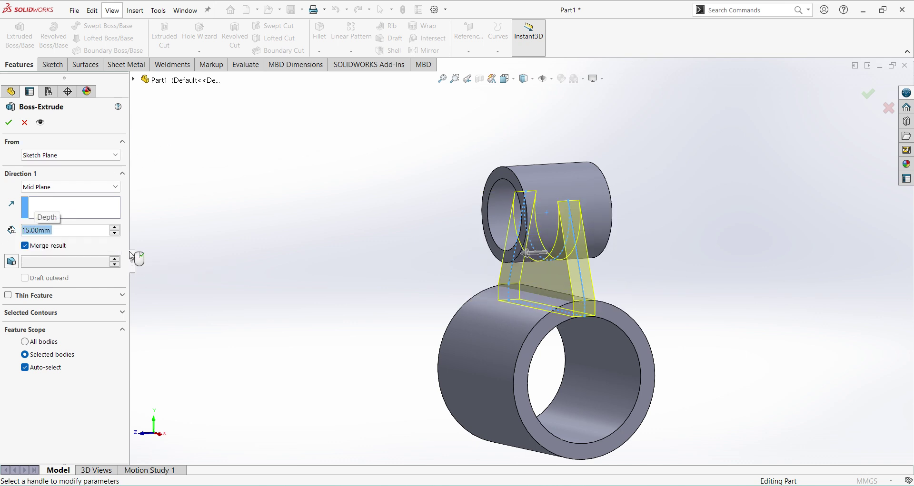
click(8, 122)
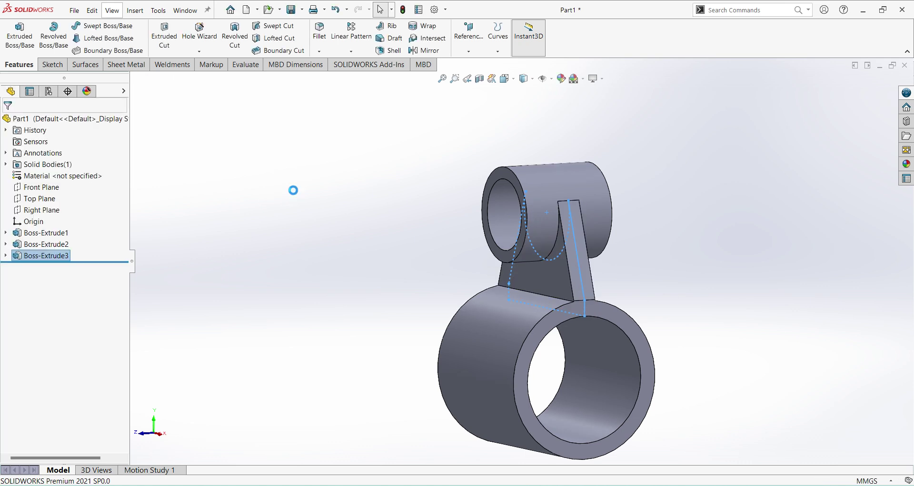
Step: Inspect the rib between the two tubes and show the part in the isometric view
scroll(591, 311, down, 3)
scroll(590, 311, up, 2)
middle_drag(570, 334, 600, 333)
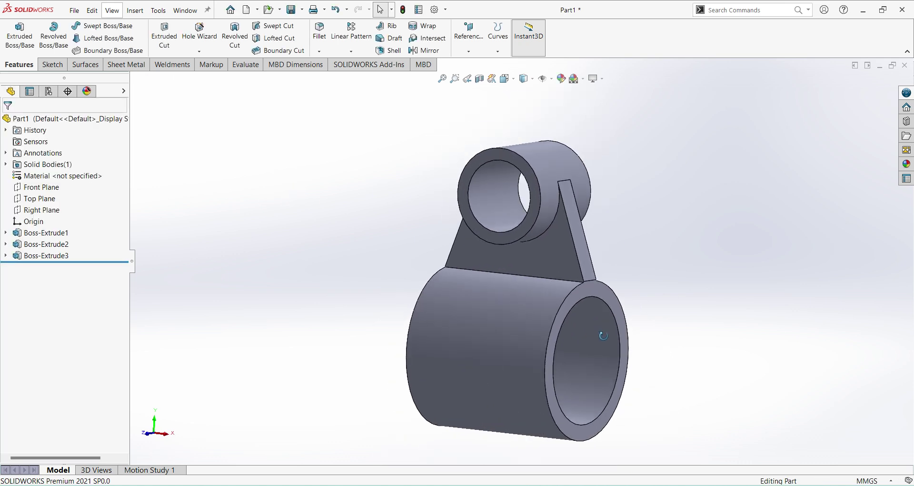
click(526, 78)
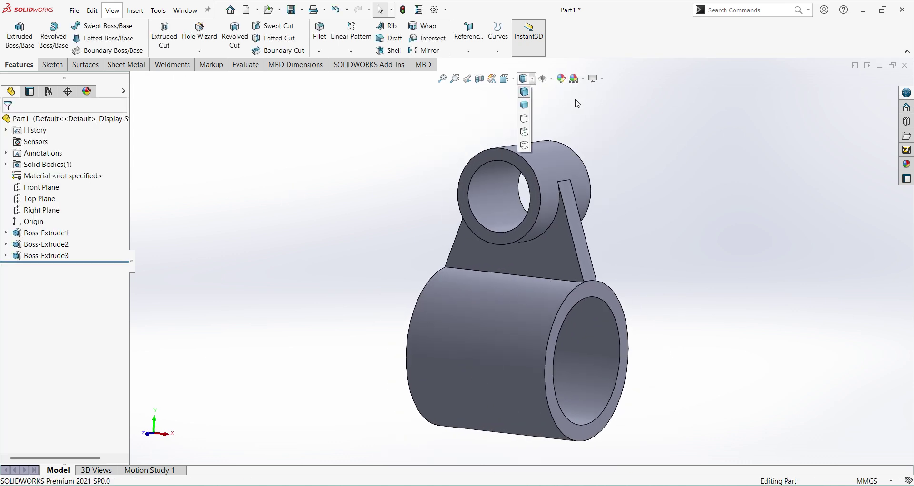
click(508, 78)
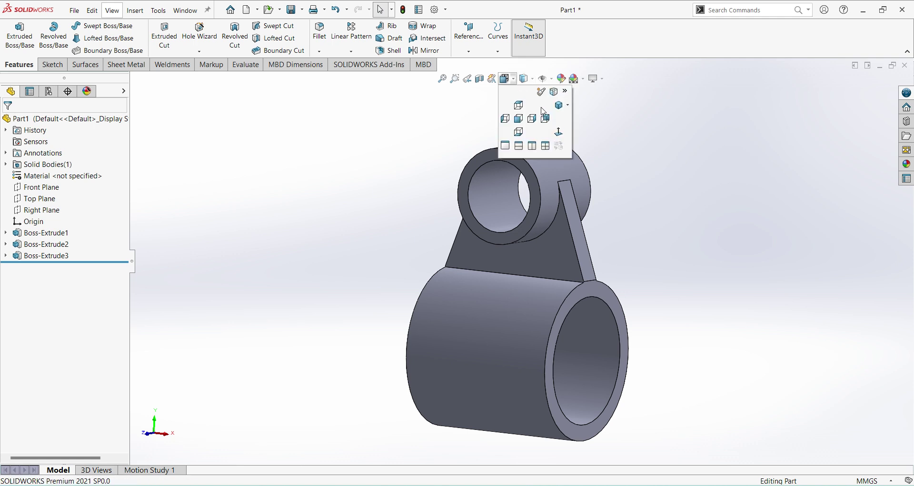
click(569, 110)
click(590, 119)
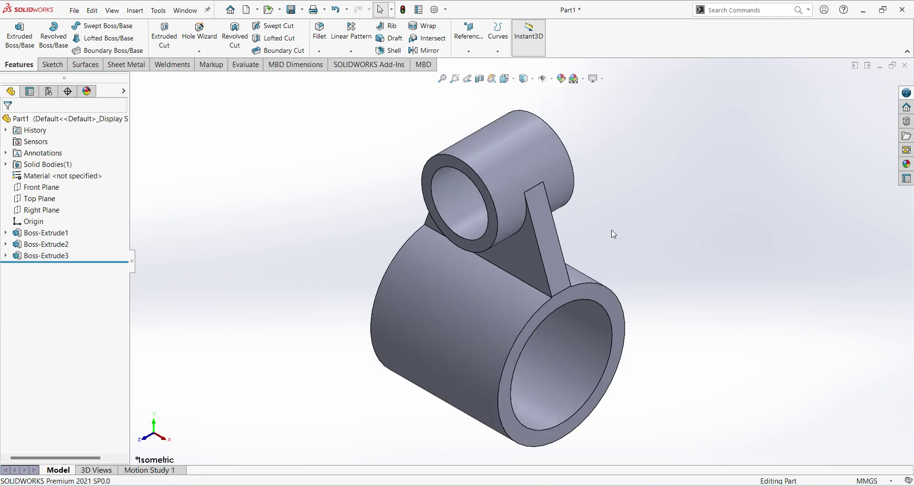
Step: Start a sketch on the Right Plane and orient the view normal to it
click(46, 209)
click(55, 194)
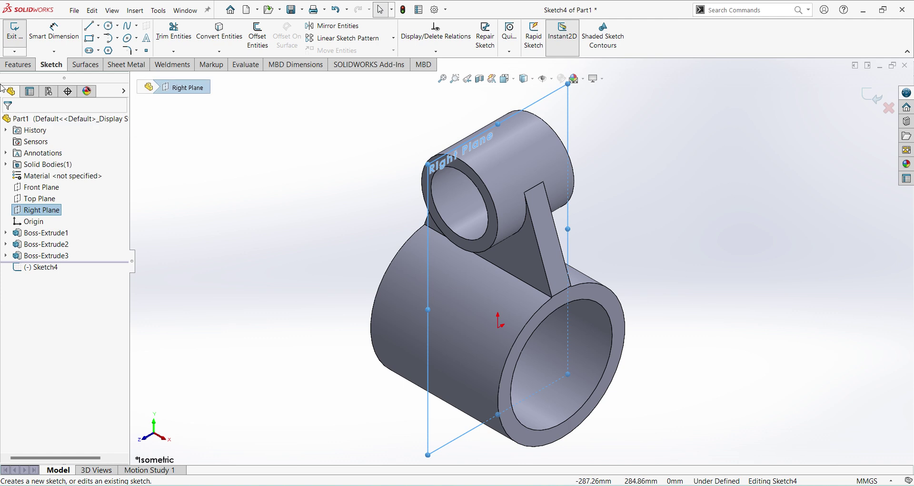
click(51, 267)
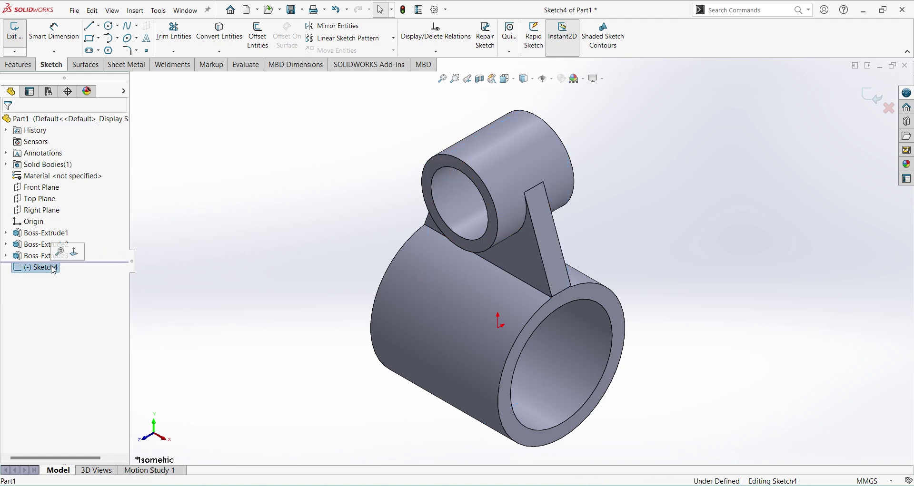
click(89, 262)
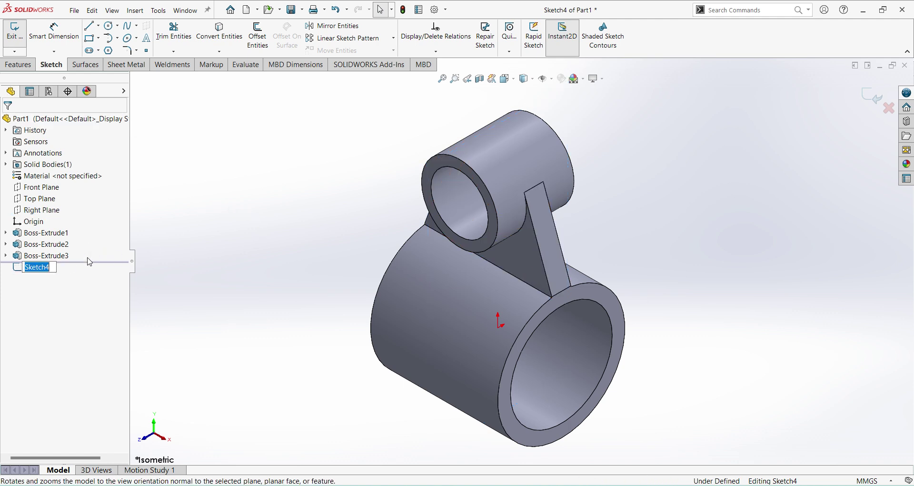
click(56, 269)
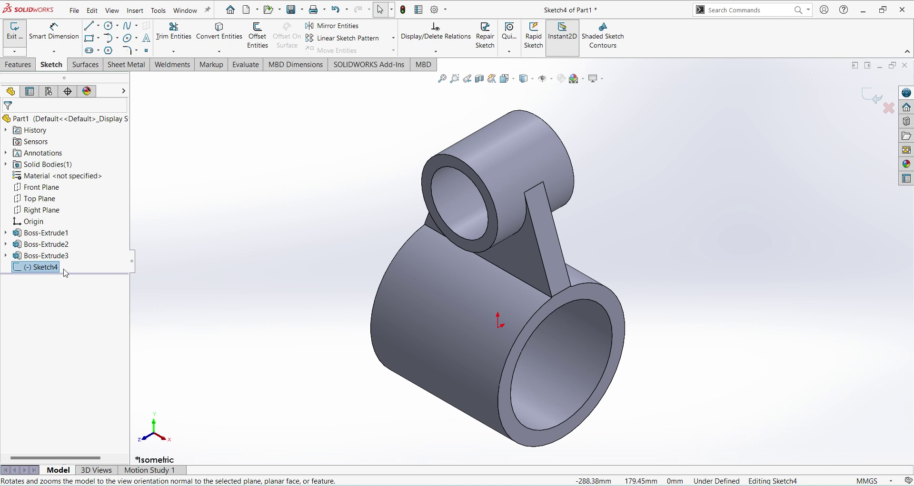
click(54, 269)
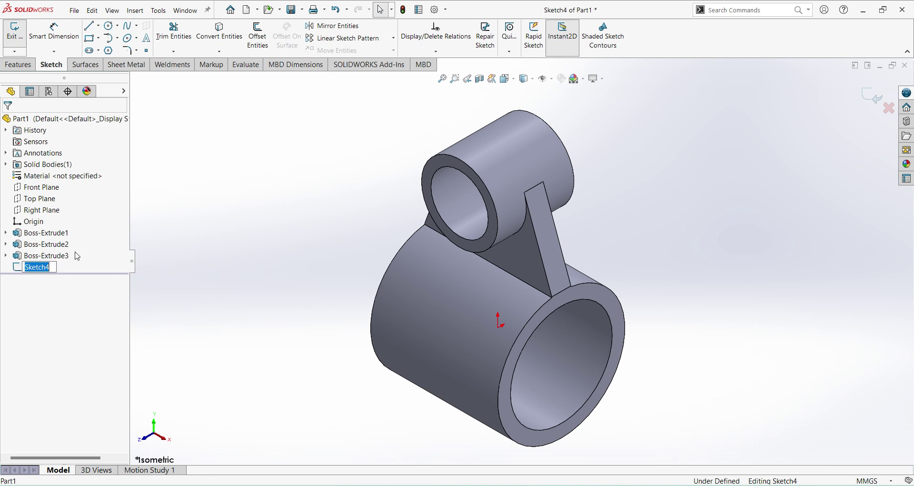
key(Escape)
key(ctrl+8)
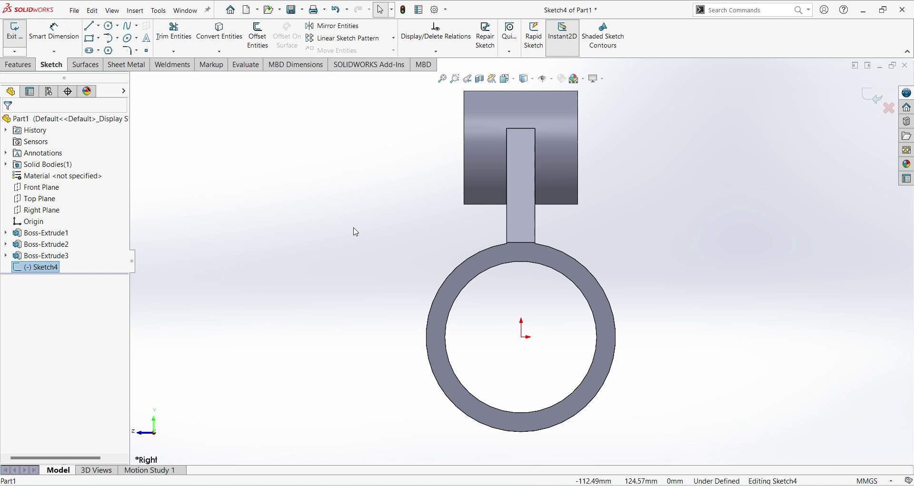
Step: Sketch a slanted line about 52 mm long from the small tube's lower left corner to the large ring's outer edge
key(l)
scroll(504, 228, down, 1)
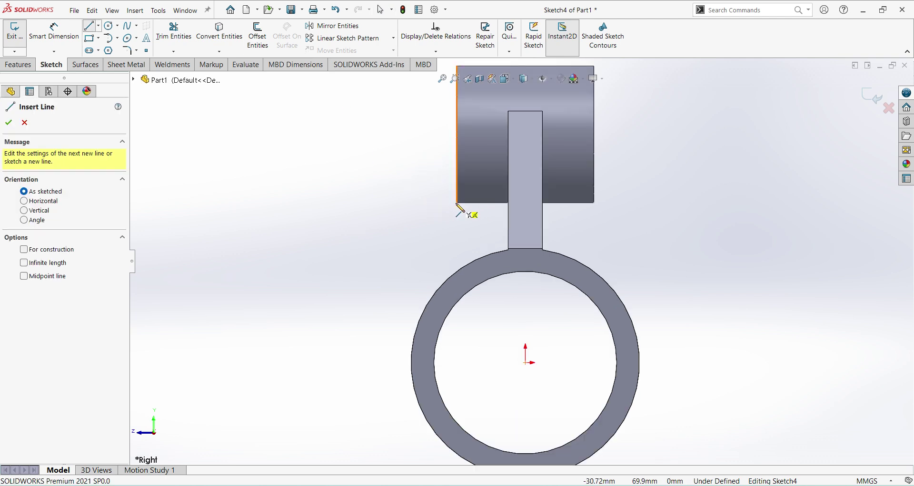
click(457, 204)
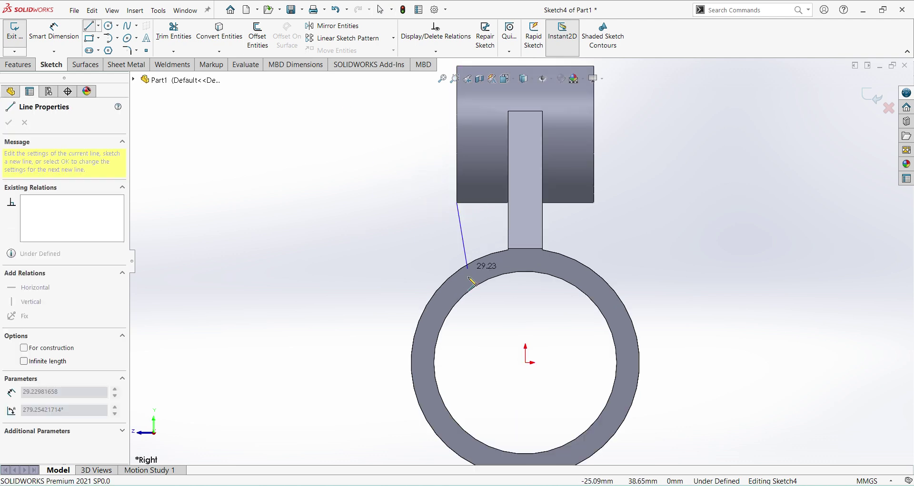
click(423, 319)
right_click(333, 268)
click(367, 277)
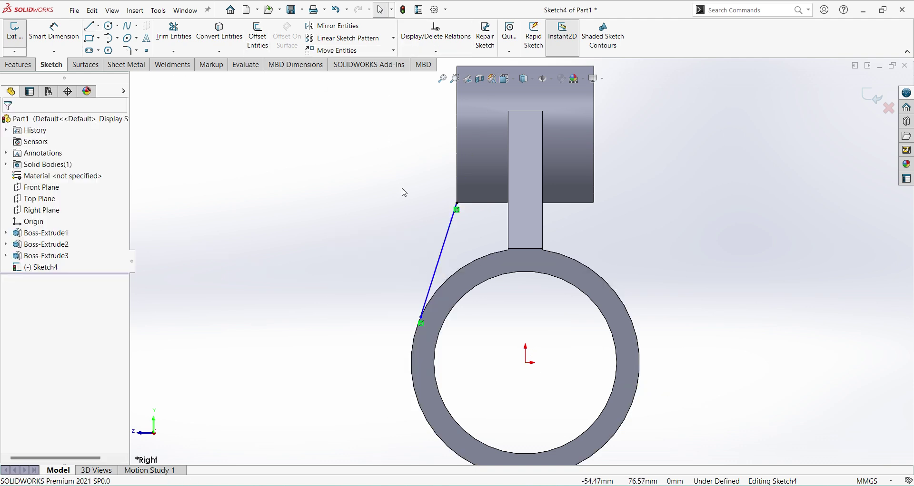
Step: Make the slanted sketch line tangent to the large ring's outer edge
click(440, 252)
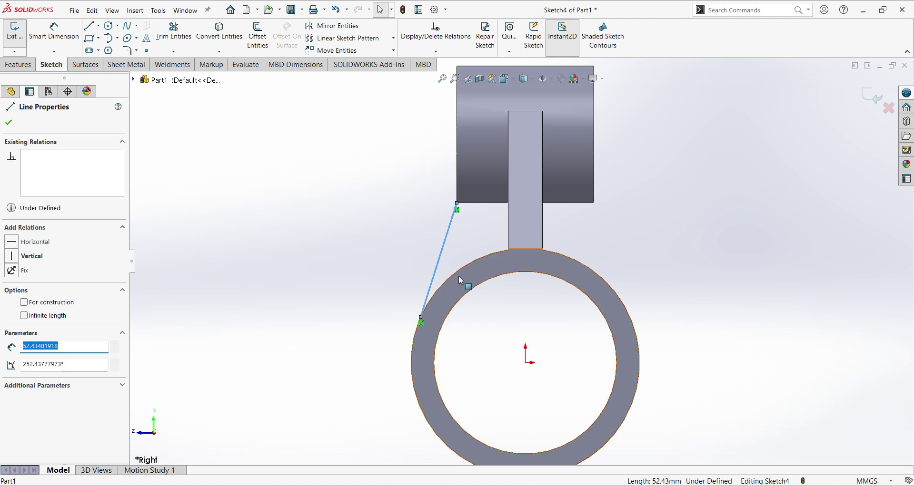
ctrl+click(452, 273)
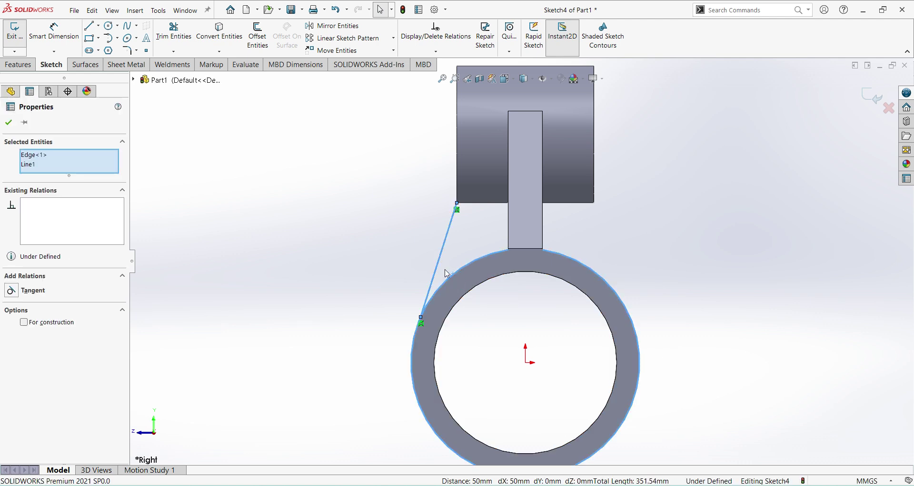
click(12, 291)
click(343, 281)
middle_drag(343, 282, 415, 304)
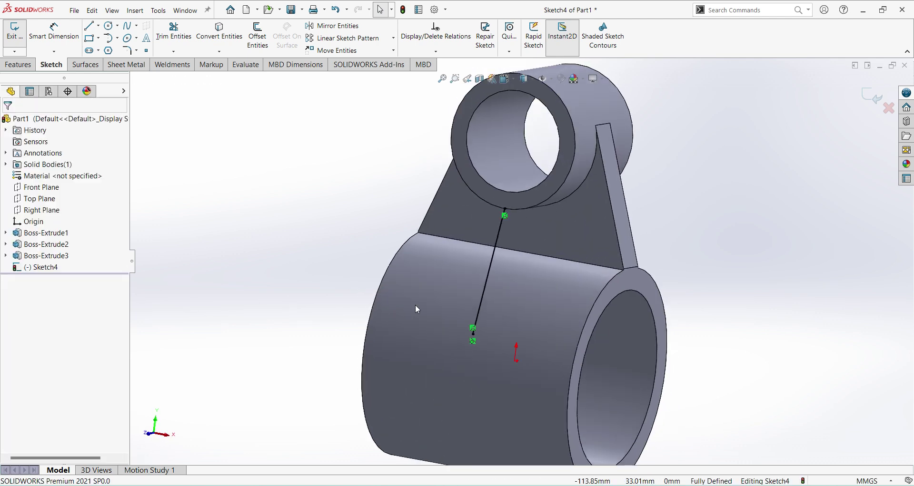
Step: Check the reference drawing, close the sketch and create a Rib from it, 15 mm thick on both sides with the material side flipped
key(alt+Tab)
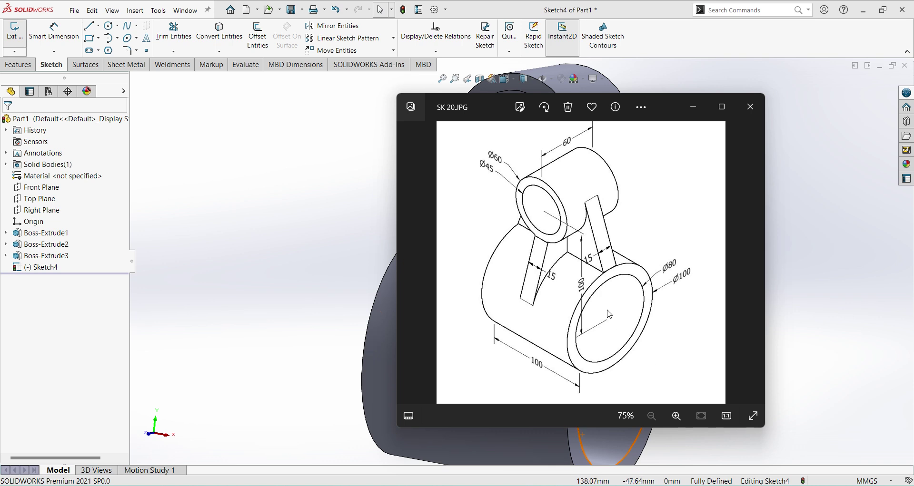
click(613, 485)
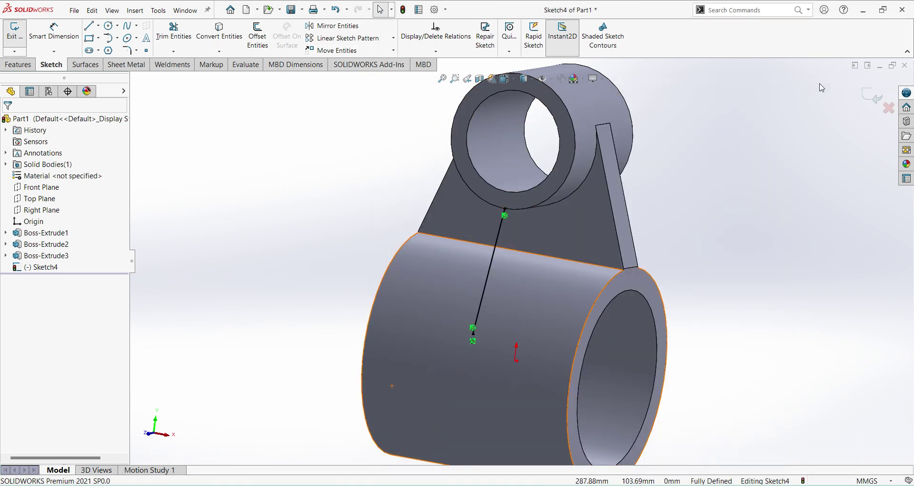
click(871, 102)
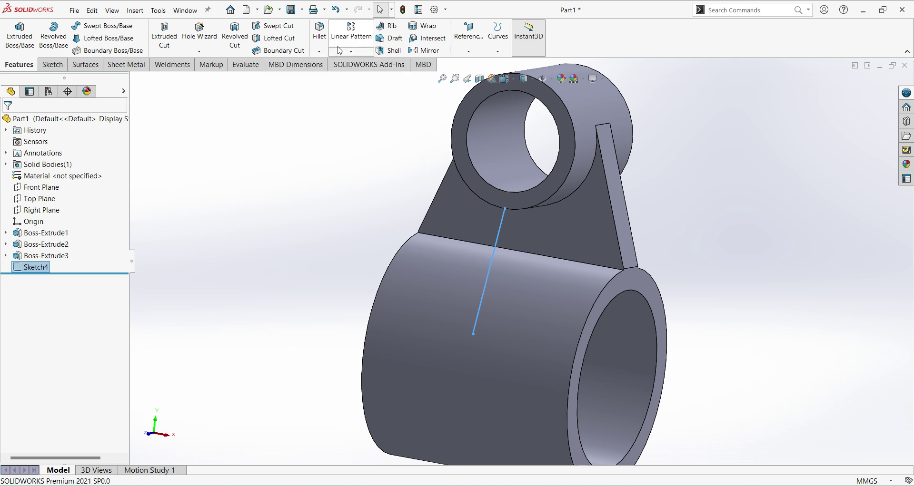
click(388, 26)
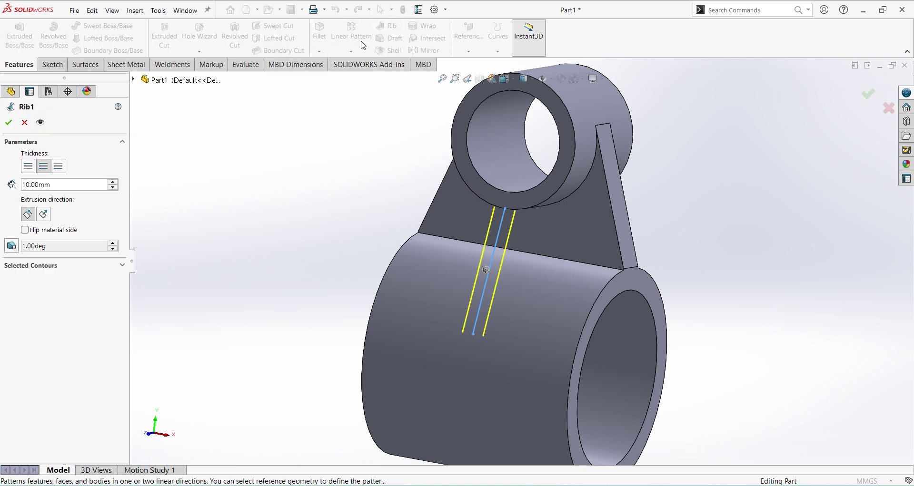
click(487, 270)
click(74, 184)
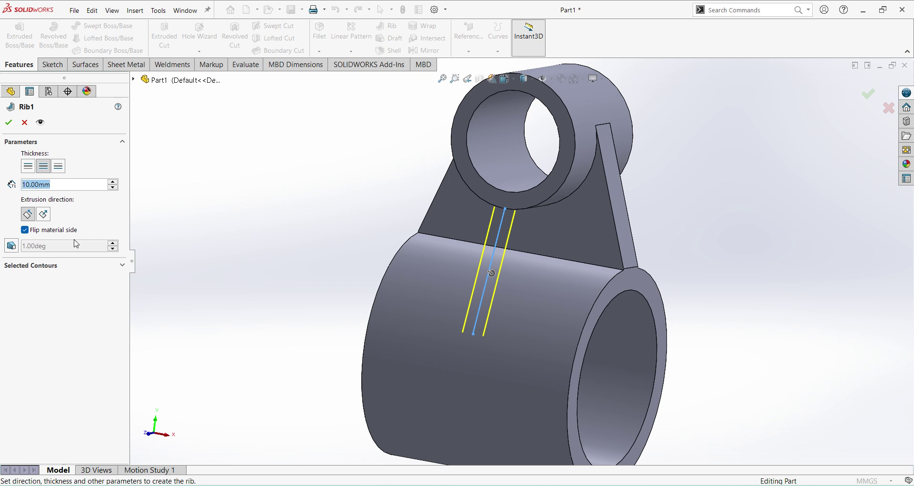
text(15)
key(Return)
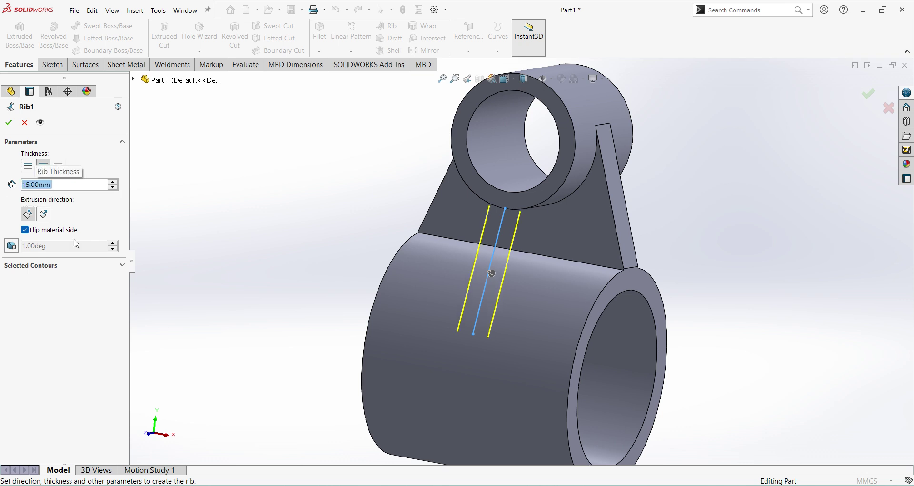
click(9, 123)
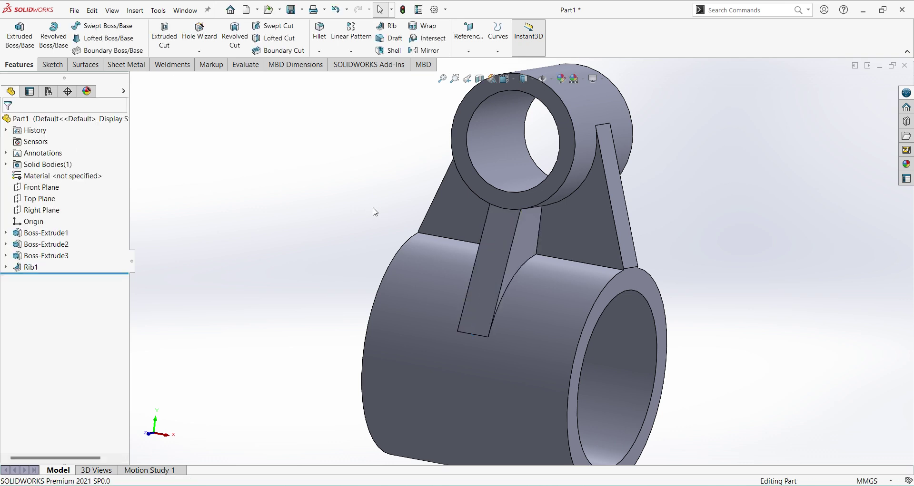
Step: Mirror the new rib about the Front Plane and show the part in the isometric view
middle_drag(373, 208, 545, 293)
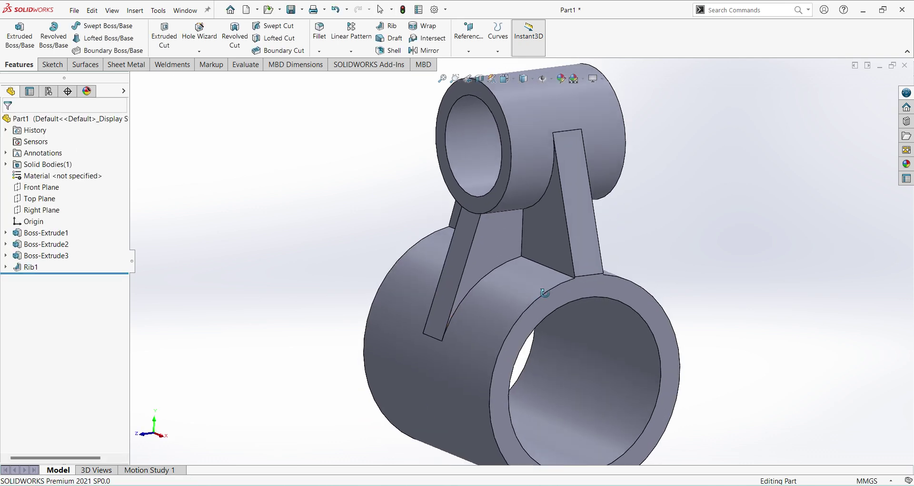
click(34, 268)
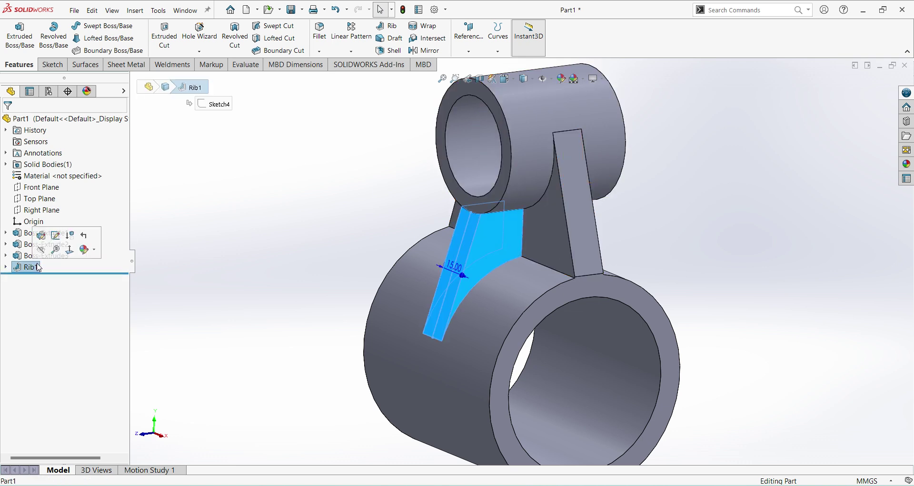
click(427, 50)
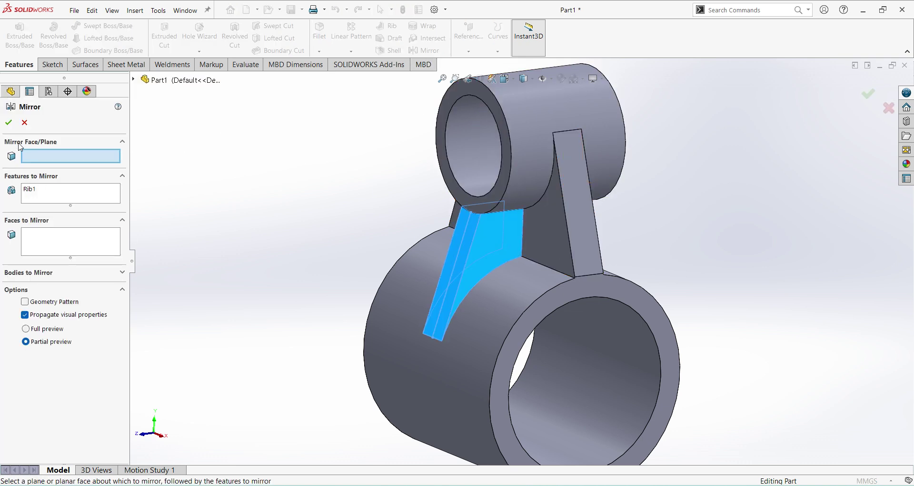
click(133, 80)
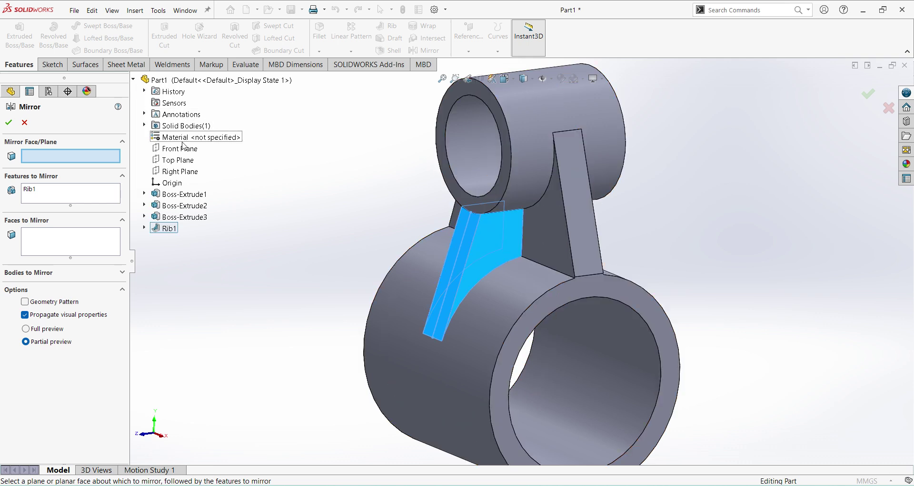
click(180, 149)
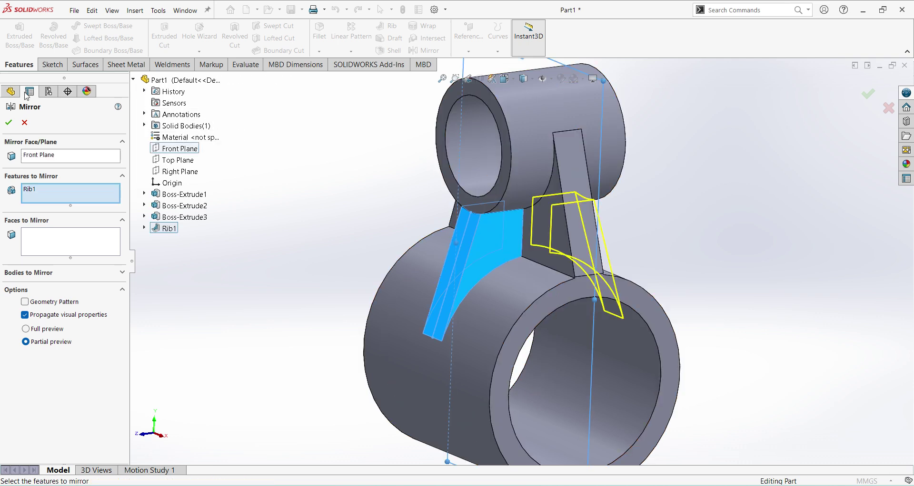
click(9, 123)
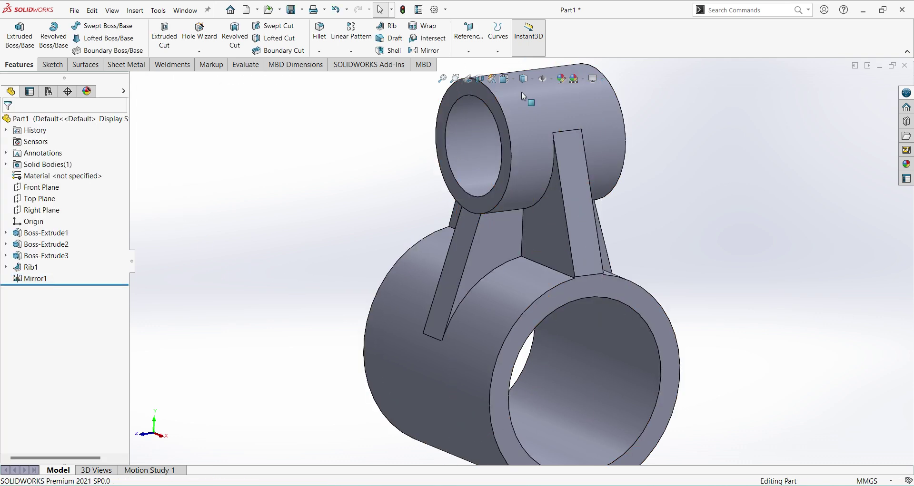
key(ctrl+7)
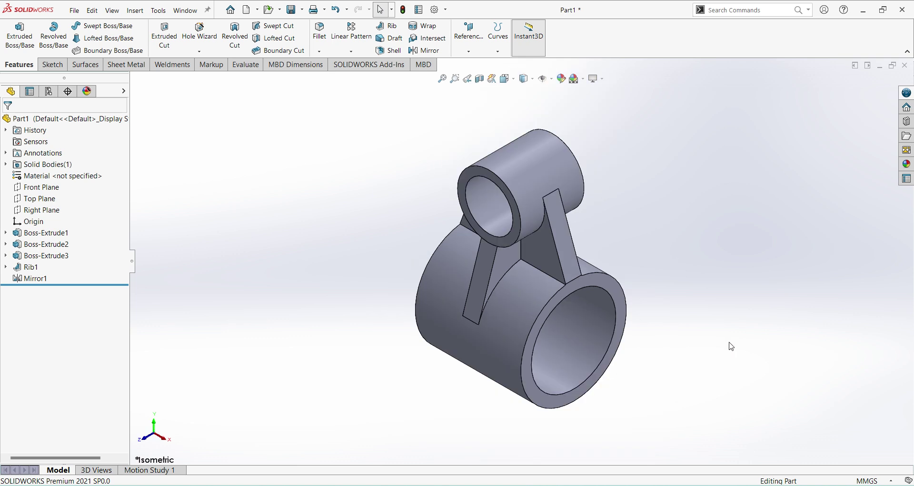
Step: Browse the metal appearances and apply polished steel to the whole part
click(907, 163)
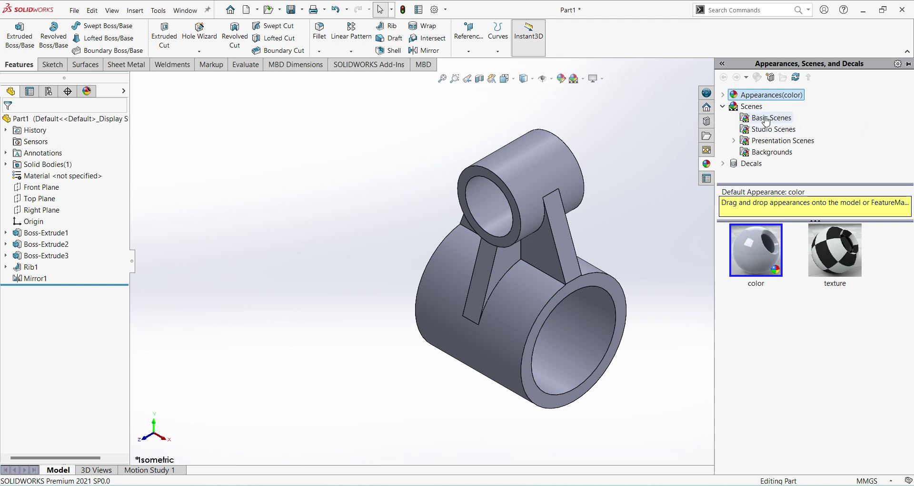
click(722, 106)
click(723, 95)
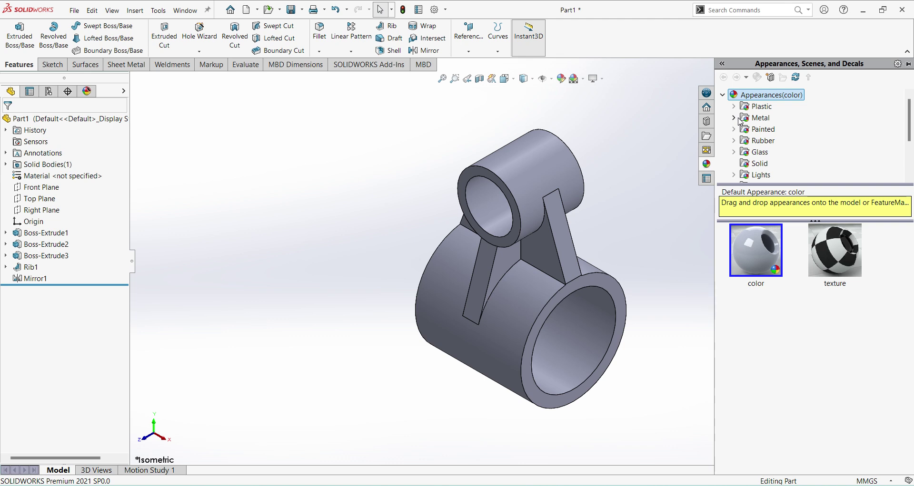
click(738, 119)
scroll(783, 138, down, 2)
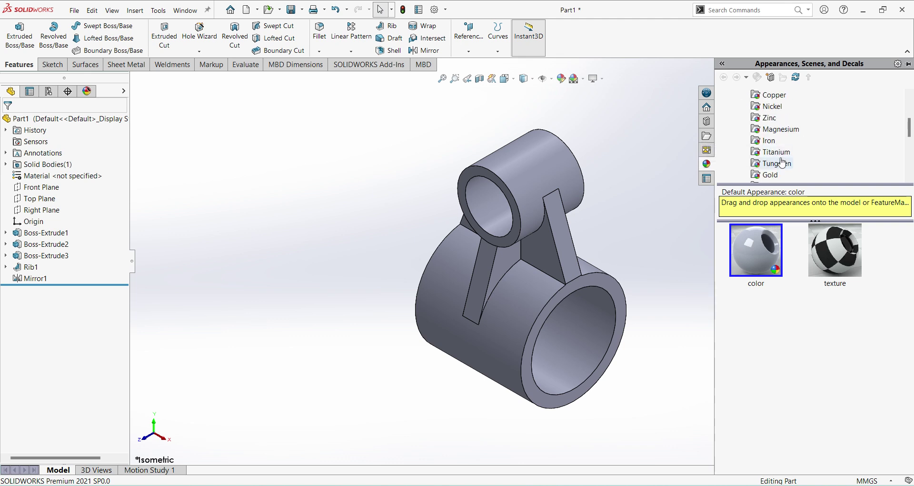
scroll(783, 163, down, 1)
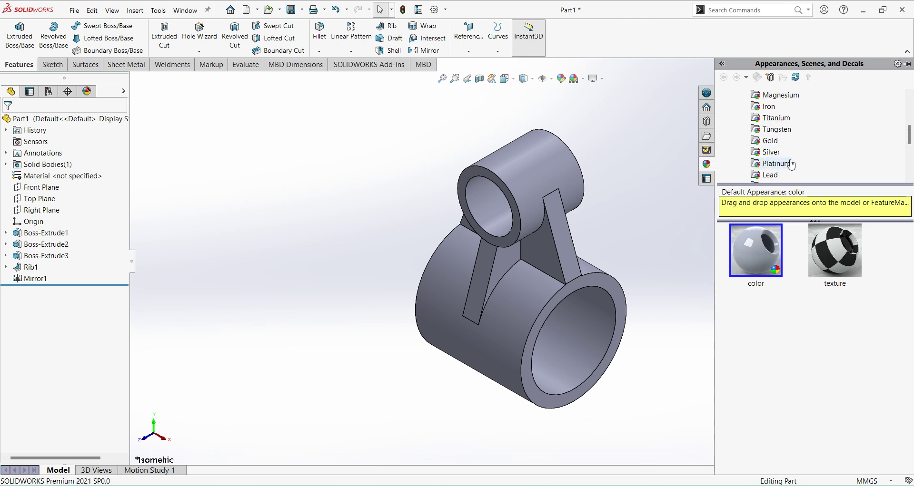
scroll(791, 164, down, 3)
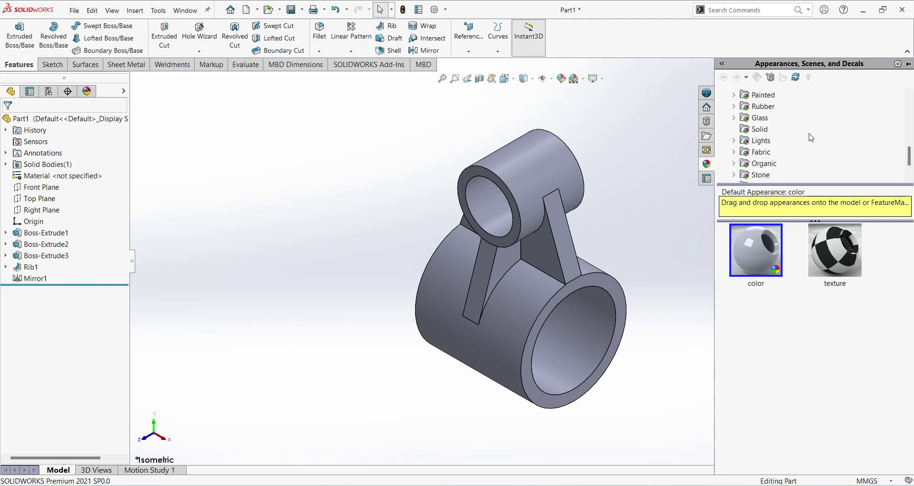
scroll(794, 133, down, 1)
scroll(791, 143, up, 6)
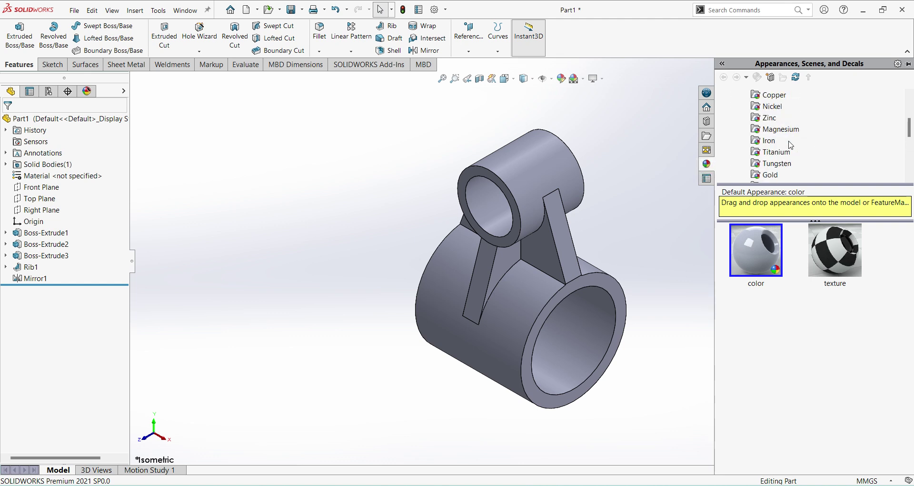
scroll(791, 146, up, 2)
scroll(821, 146, down, 1)
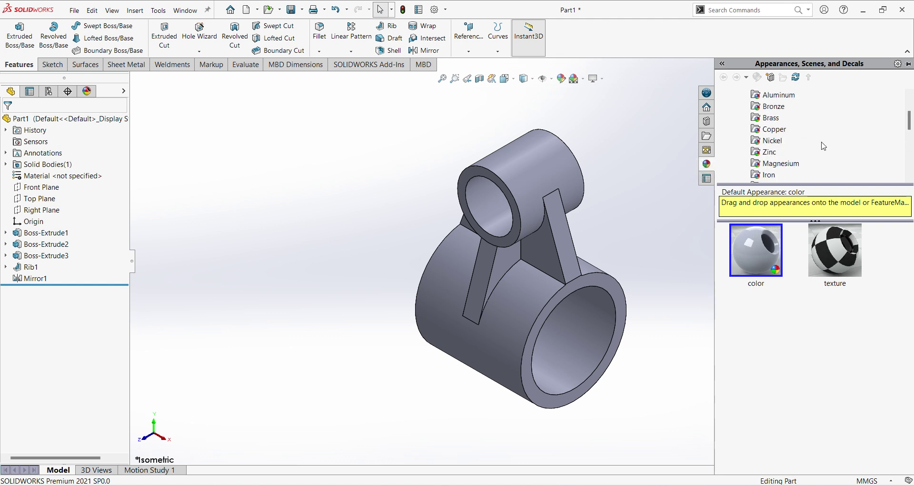
scroll(823, 146, down, 3)
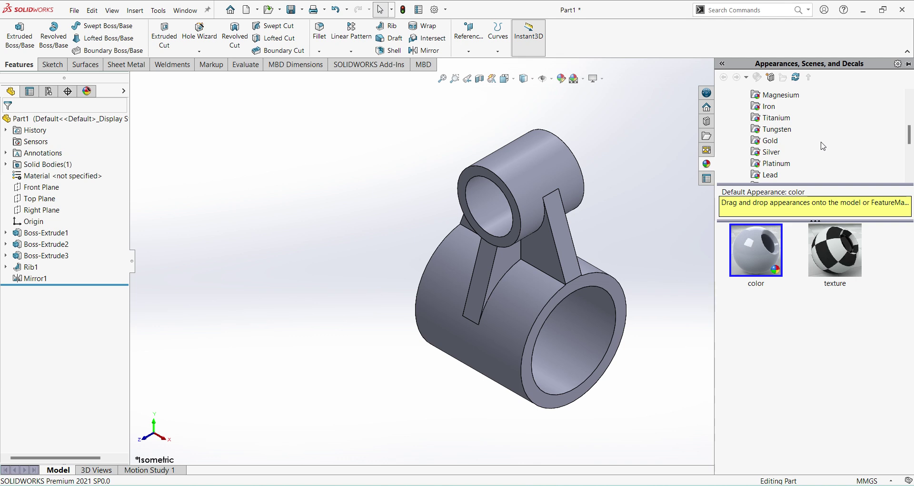
scroll(814, 145, up, 4)
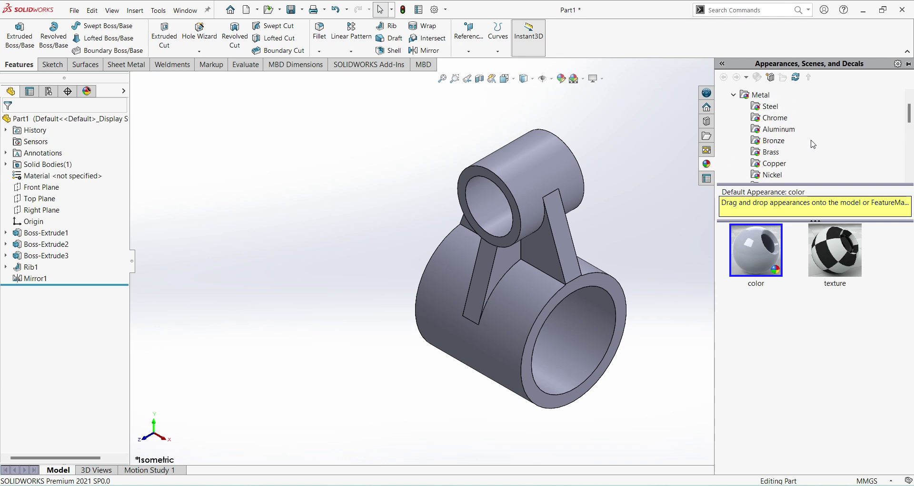
click(789, 109)
click(770, 240)
click(770, 238)
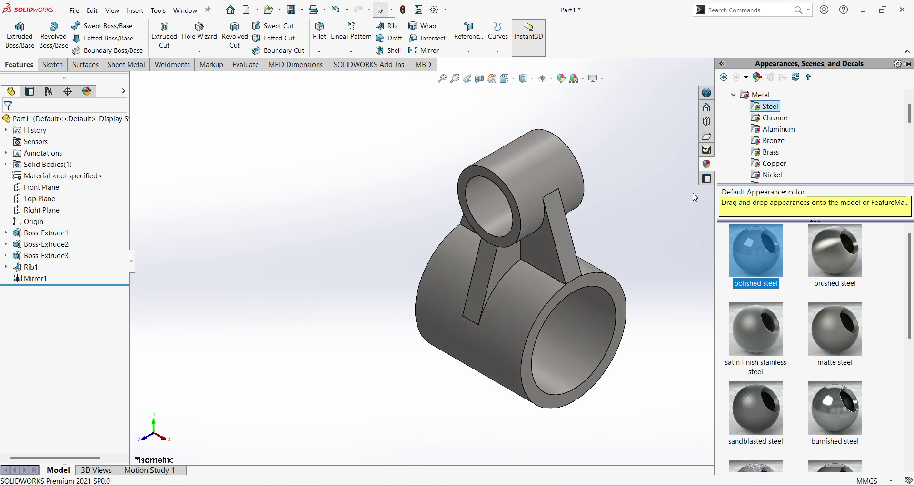
Step: Change the color of the part's polished steel appearance to the light orange standard swatch
click(561, 79)
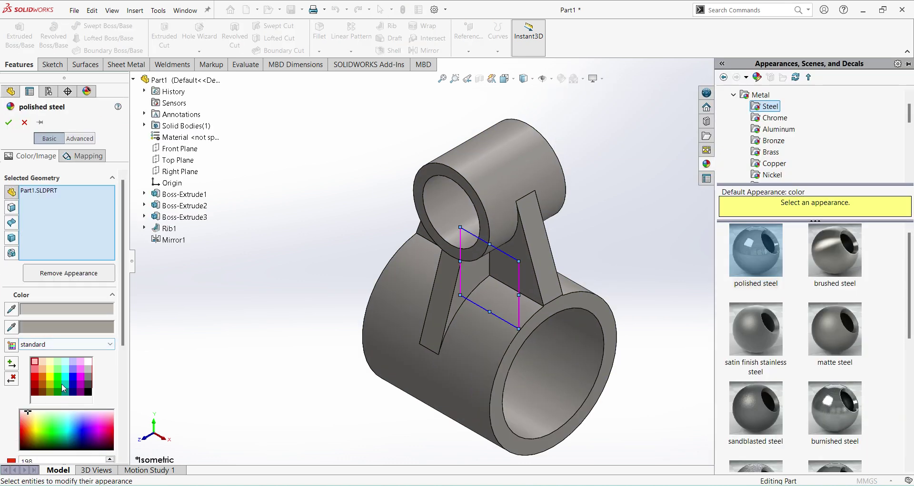
click(43, 370)
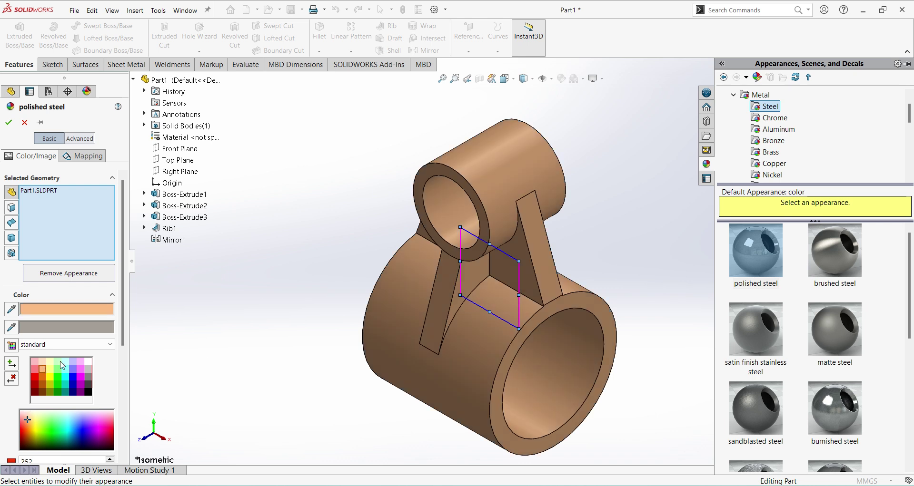
click(9, 122)
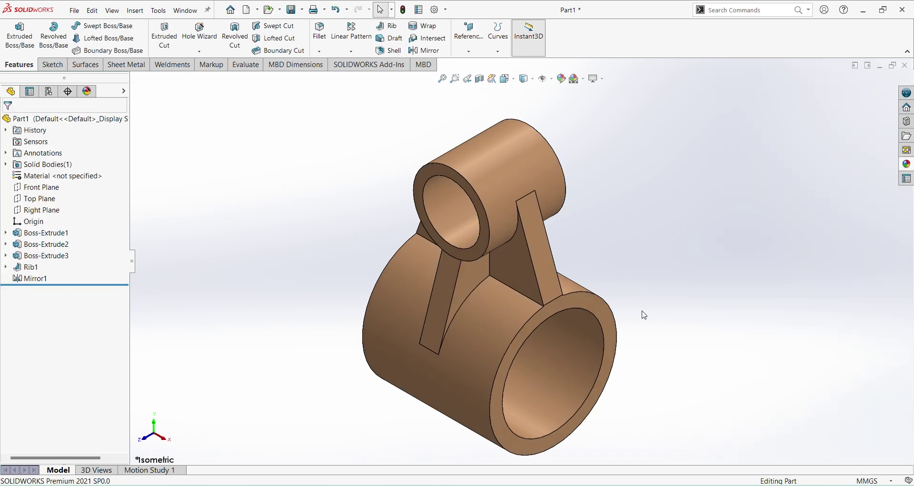
Step: Show the part in the isometric view and examine its section previews through the Front, Top and Right planes without keeping a section
click(516, 83)
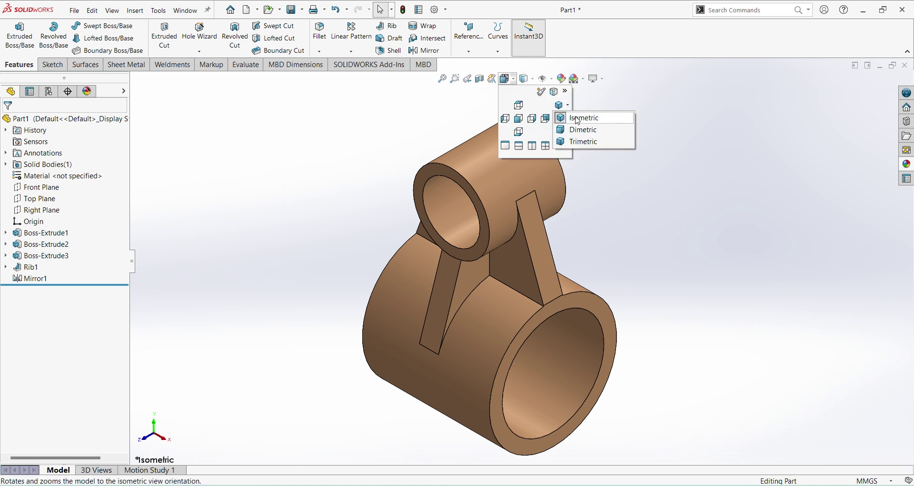
click(579, 116)
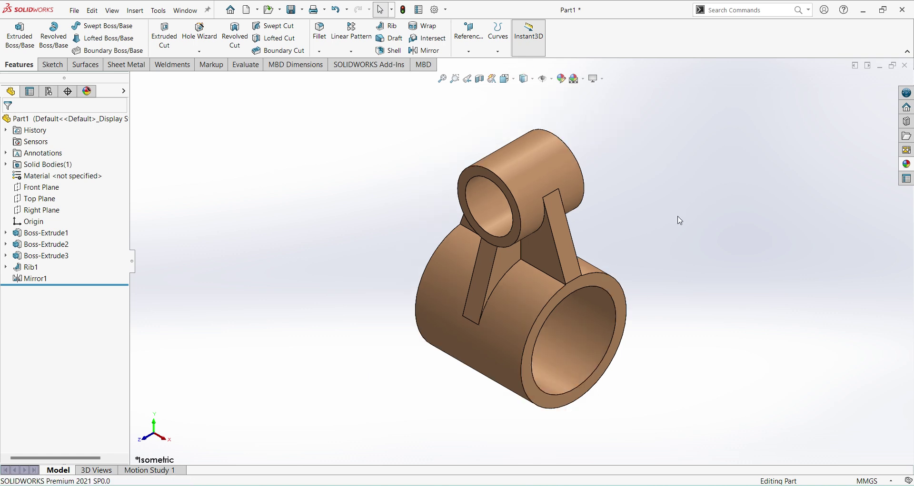
click(479, 79)
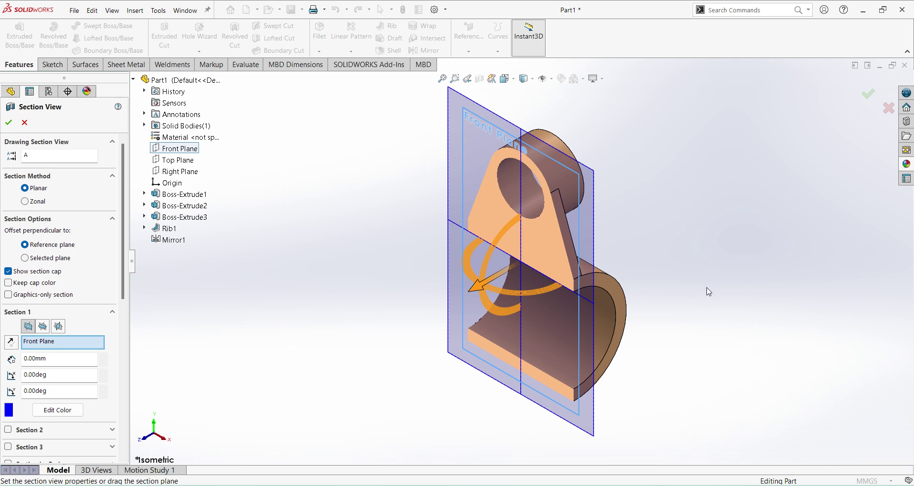
click(184, 162)
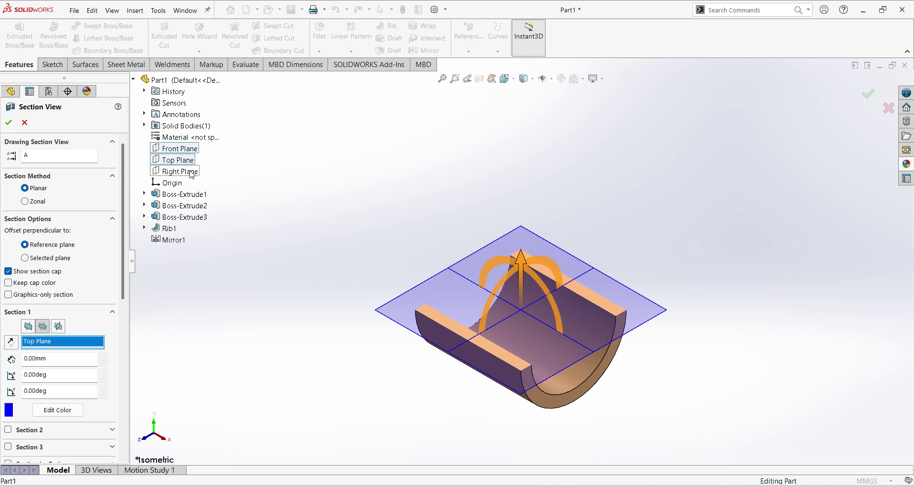
click(192, 172)
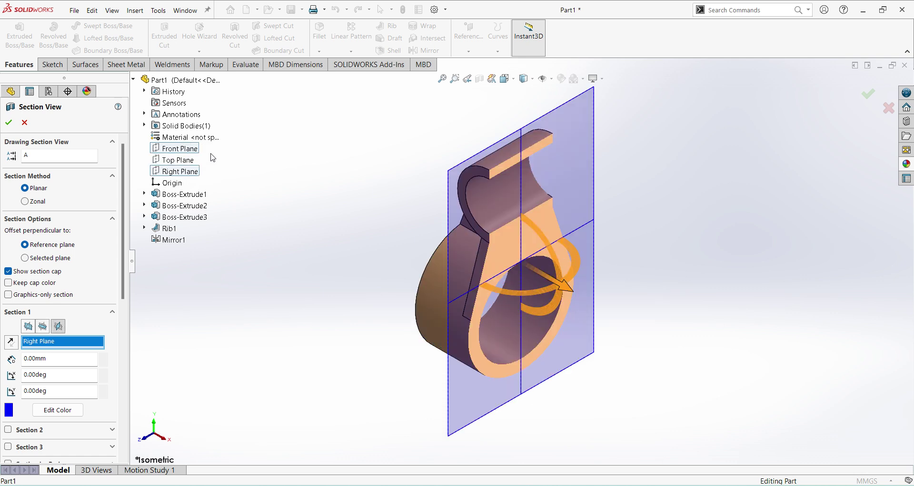
click(188, 149)
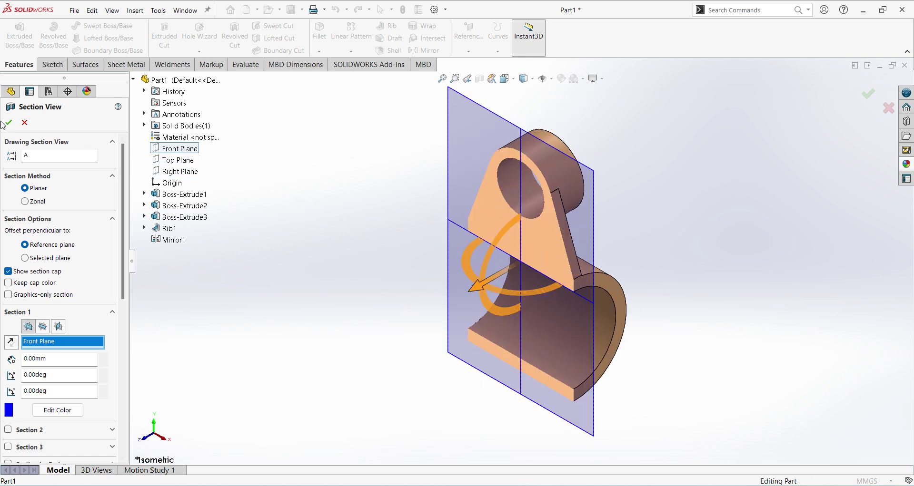
click(26, 123)
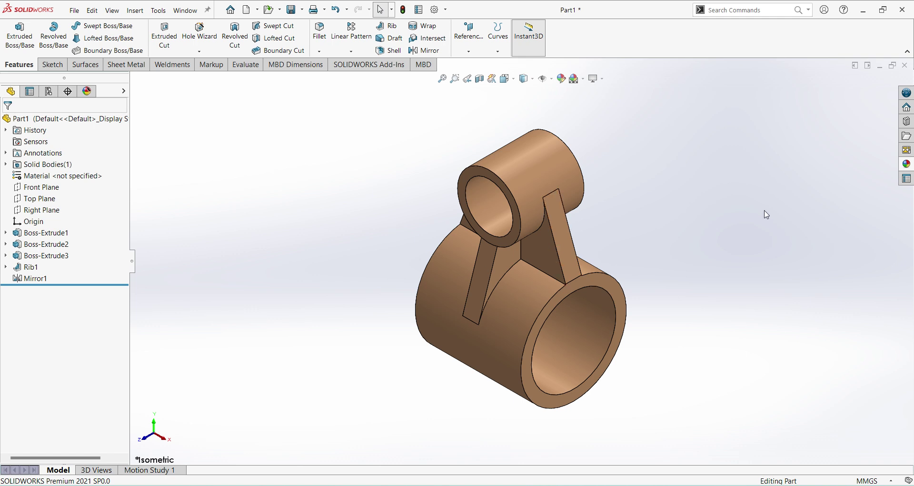
scroll(659, 241, down, 2)
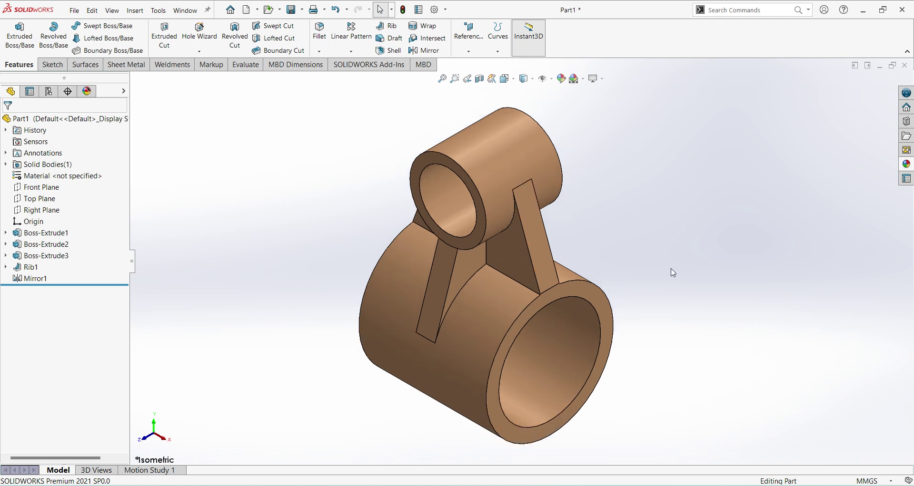